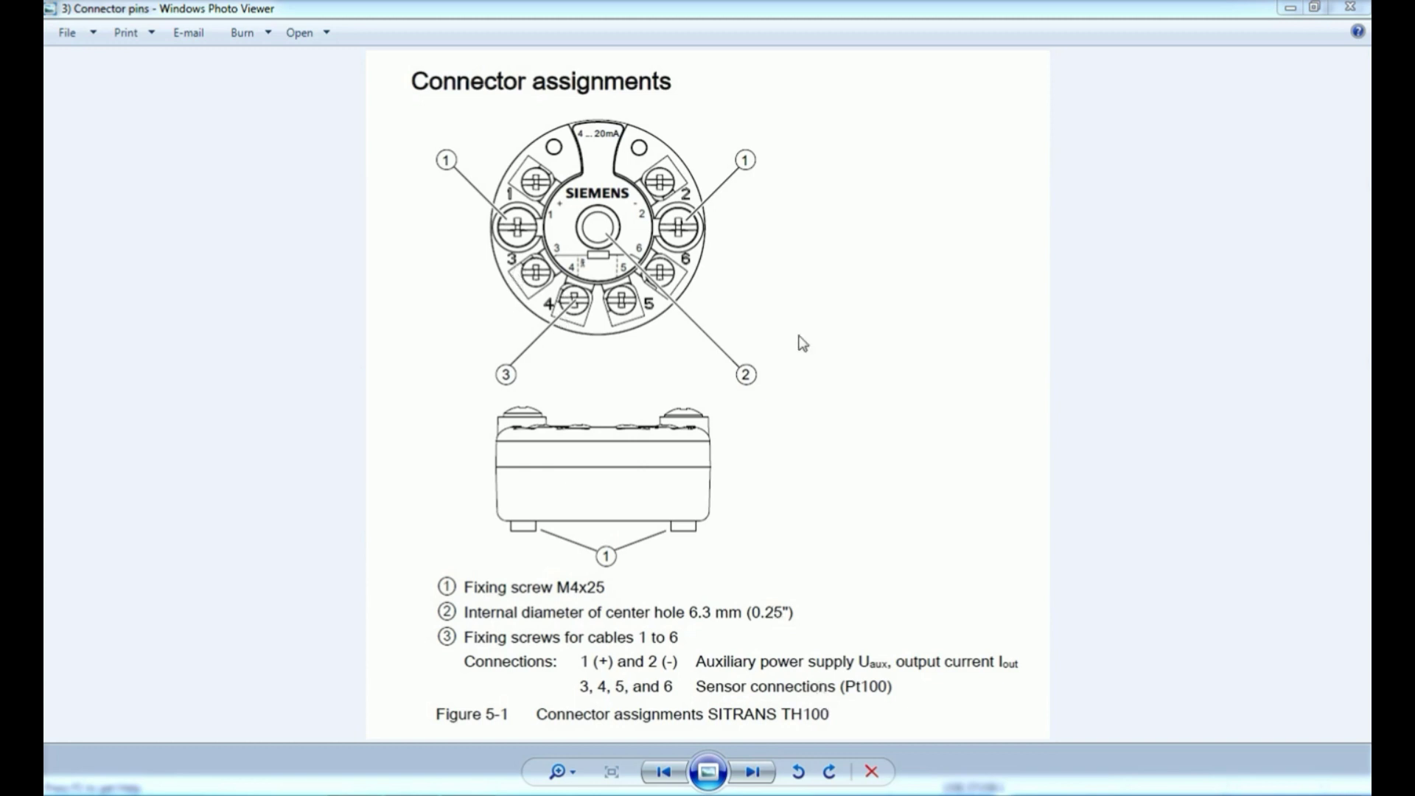
- Advance from the connector pins image to the SITRANS TH modem wiring diagrams
click(753, 771)
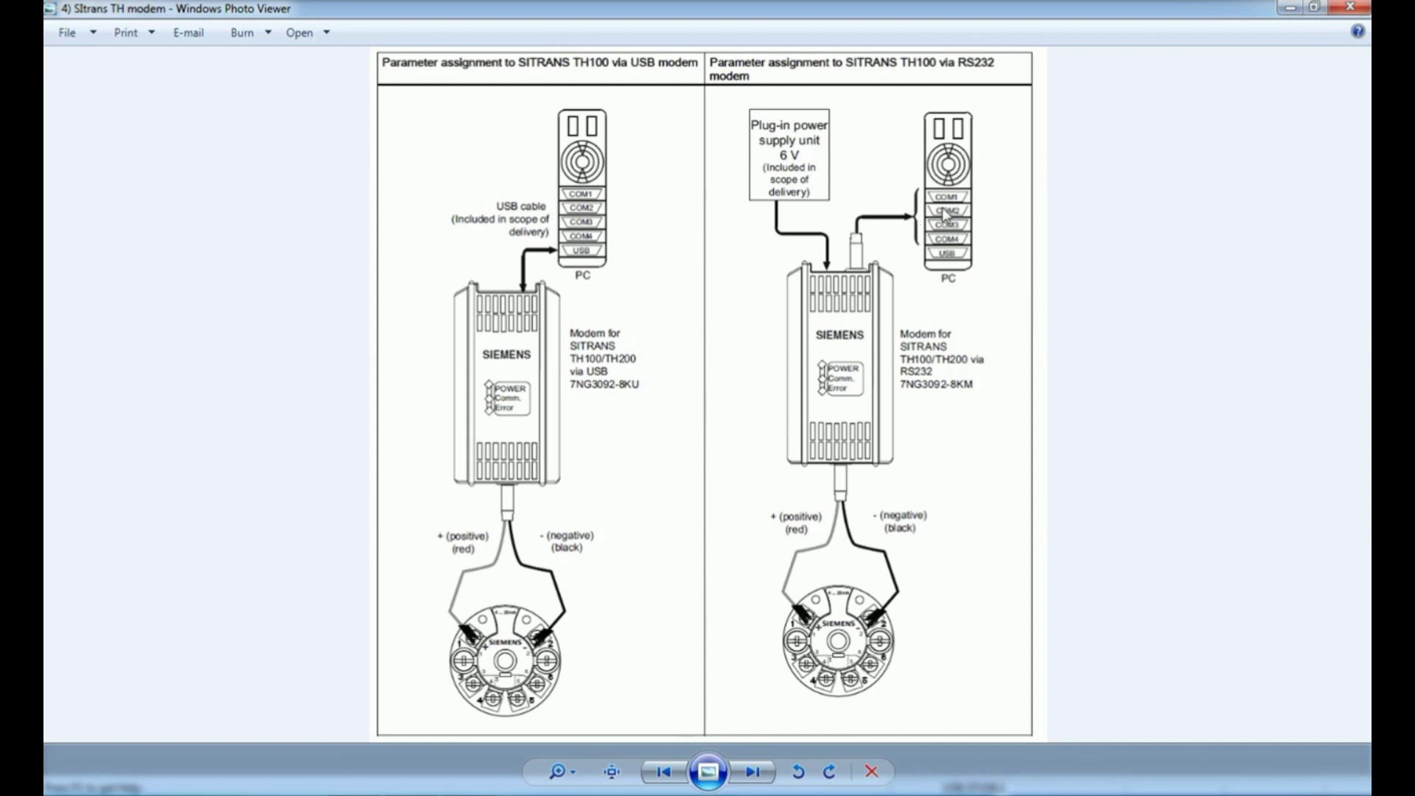
- Show the next image, the transmitter's functional block diagram
key(Right)
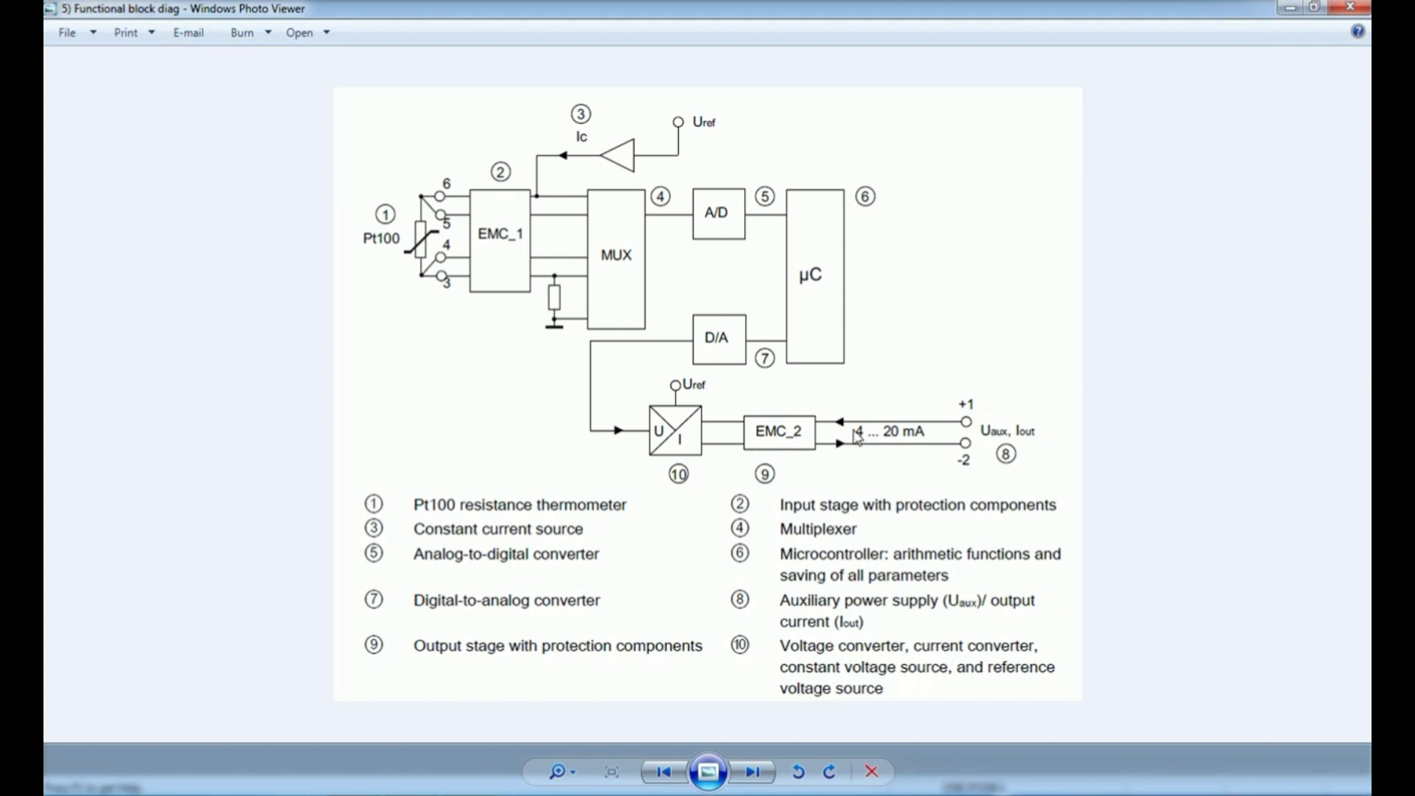
- Show the next image, the '6) TH 100 Termination' Pt100 connection diagrams
key(Right)
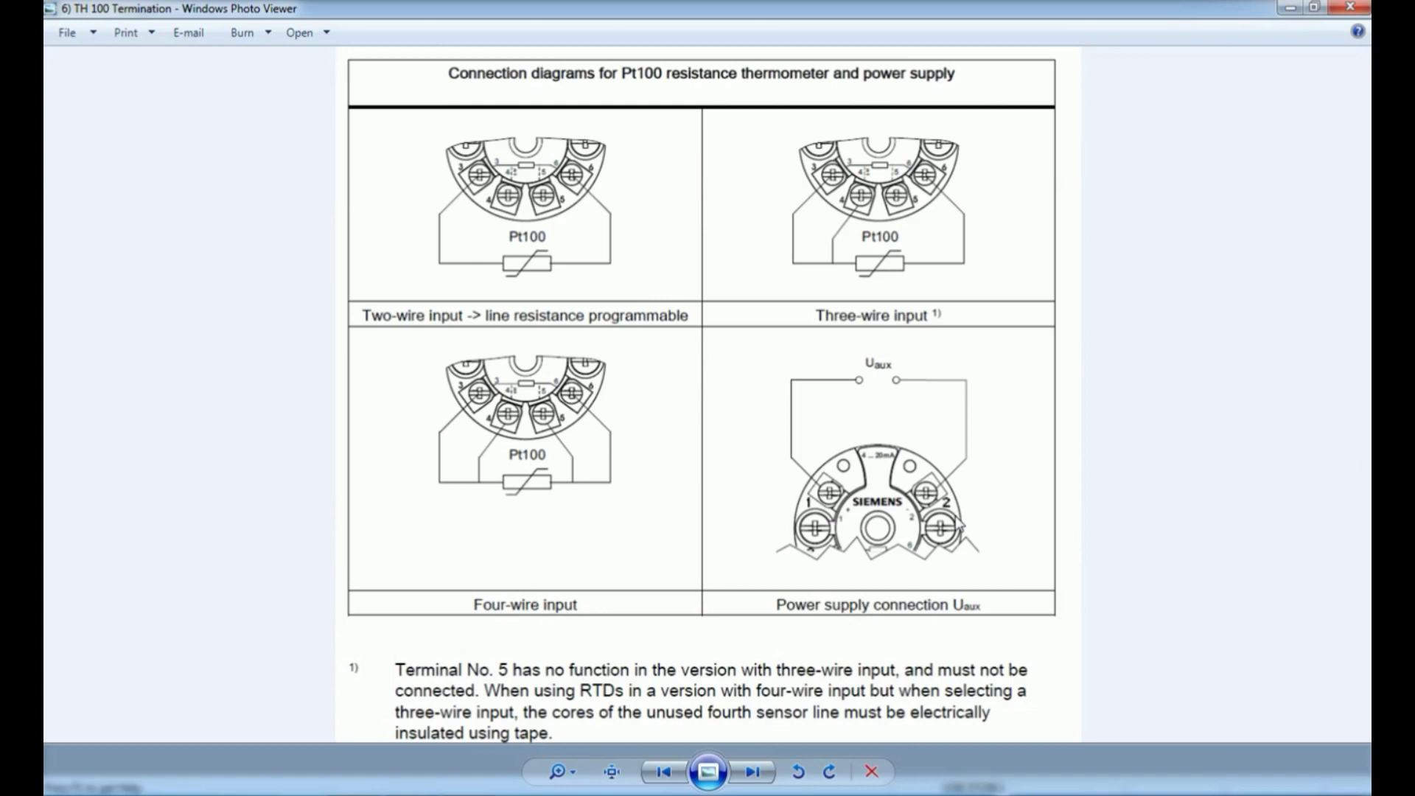
- Close Photo Viewer and create a new SIMATIC Manager project named 'TH300 HART'
click(357, 790)
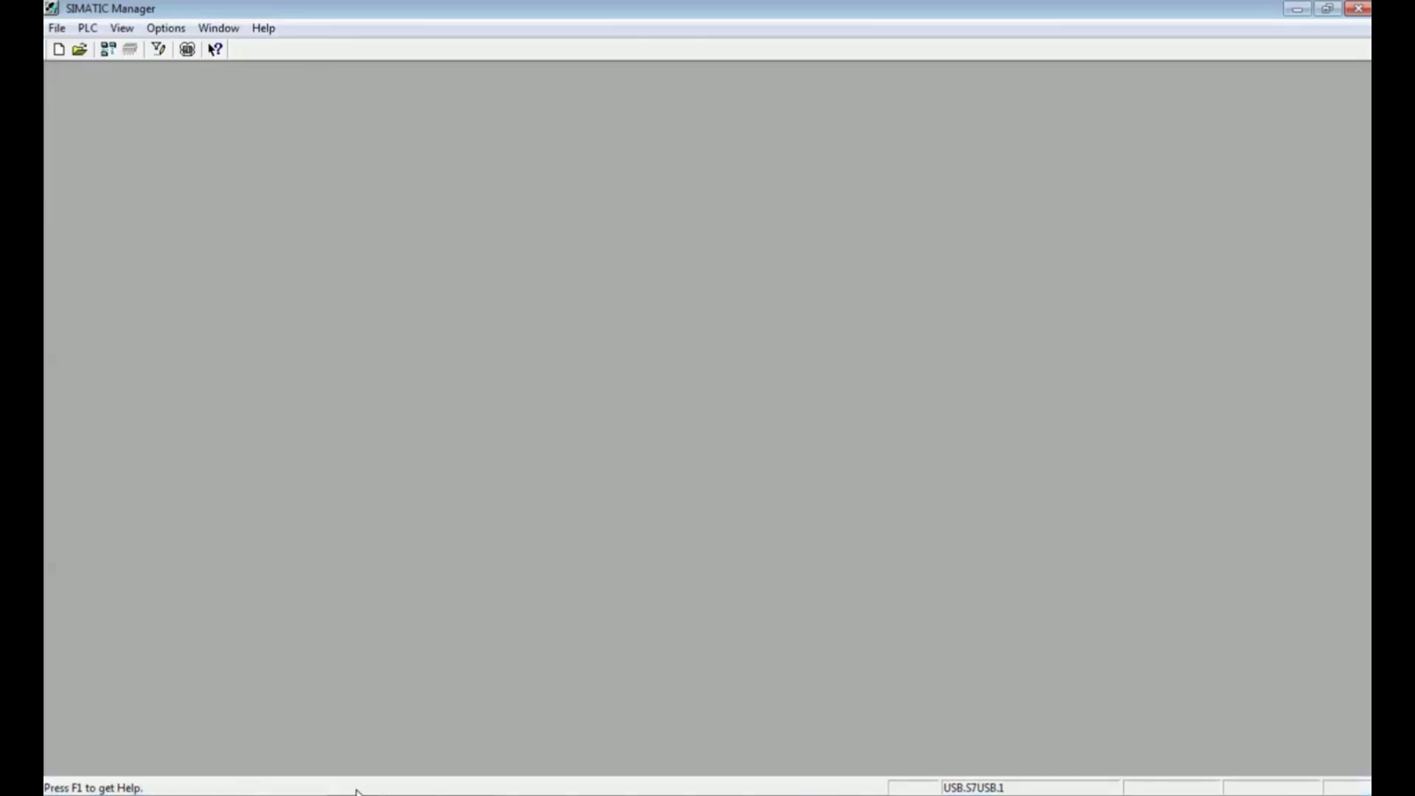
click(56, 28)
click(90, 49)
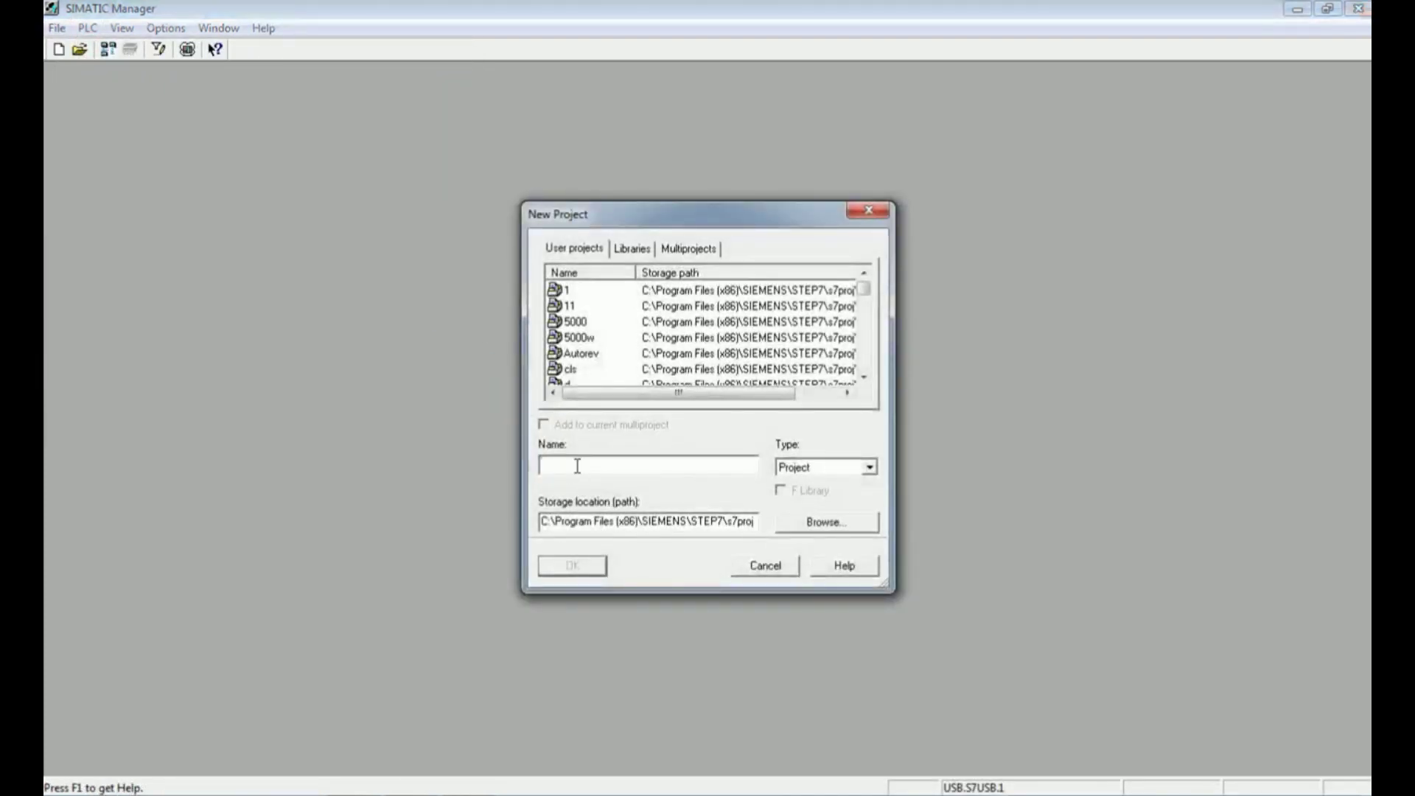
text(TH)
text(300)
text( PART)
click(571, 566)
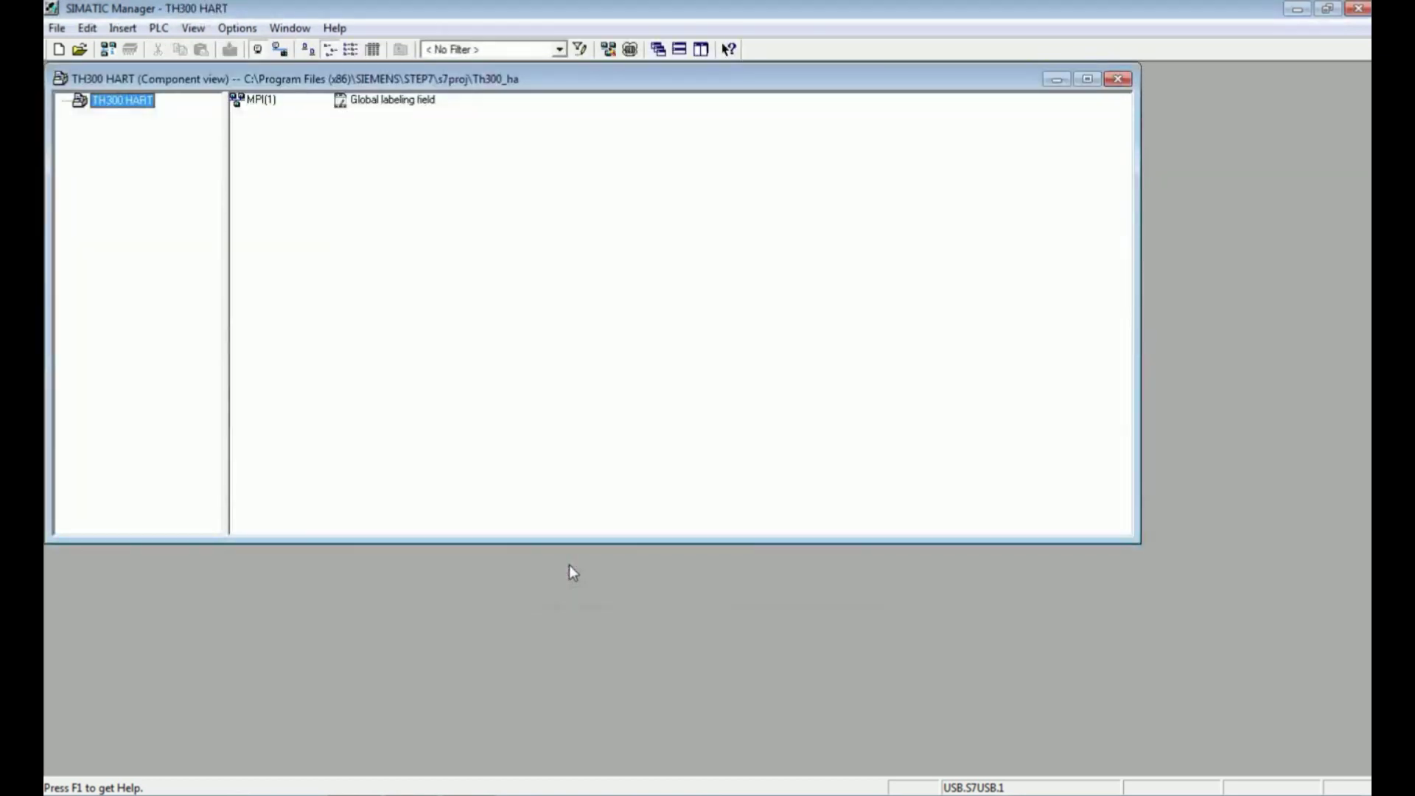
- Maximize the project window and switch to the Process Device Network View
click(1087, 79)
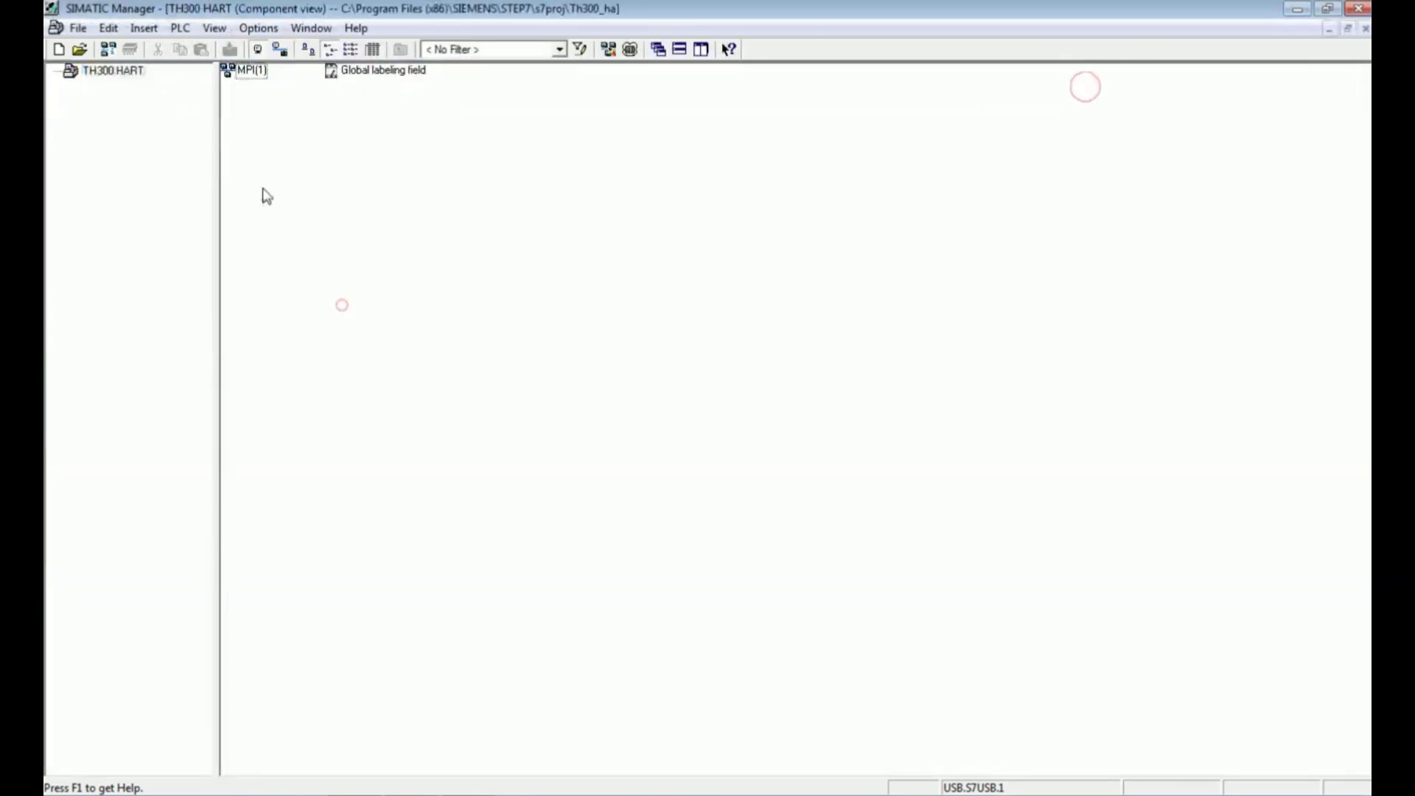
click(101, 71)
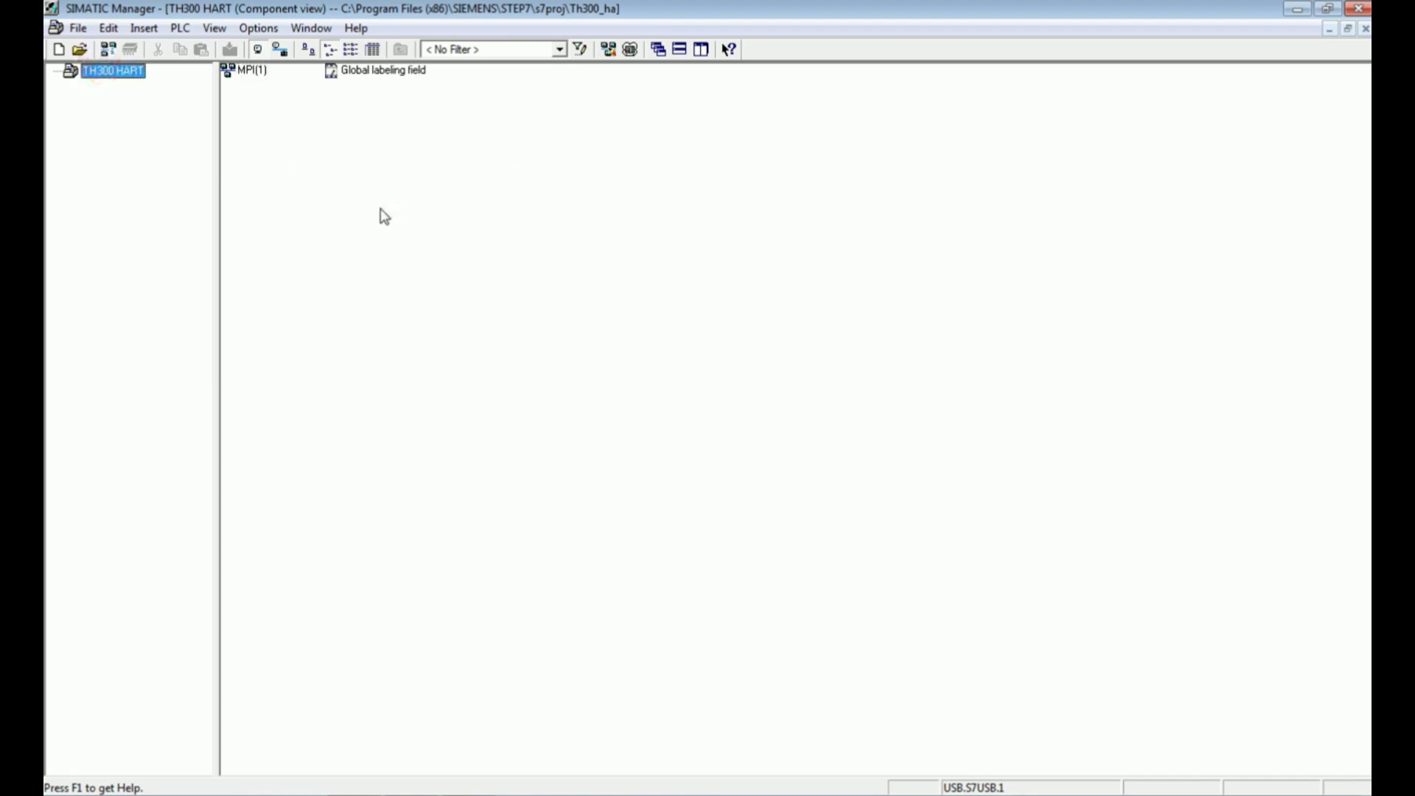
click(214, 28)
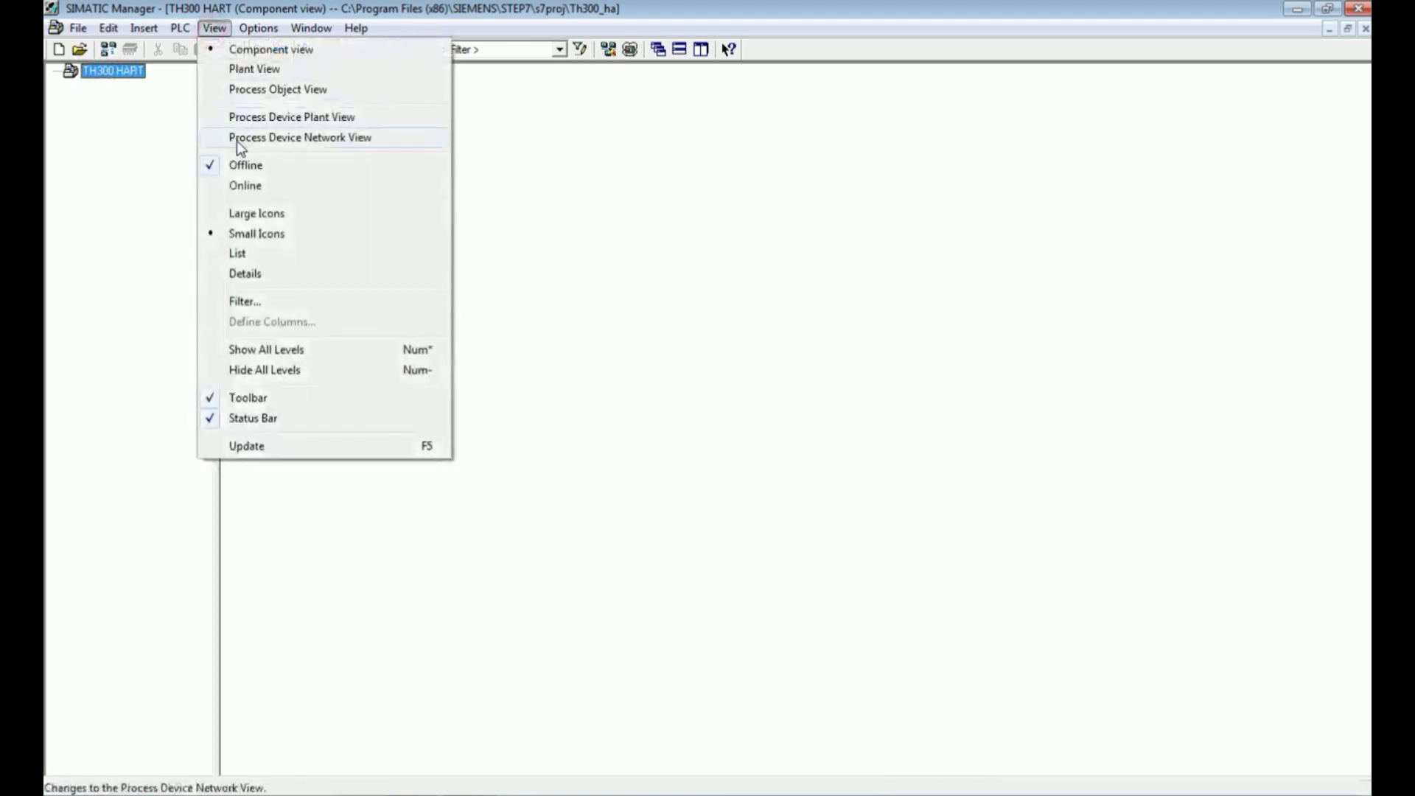
click(345, 139)
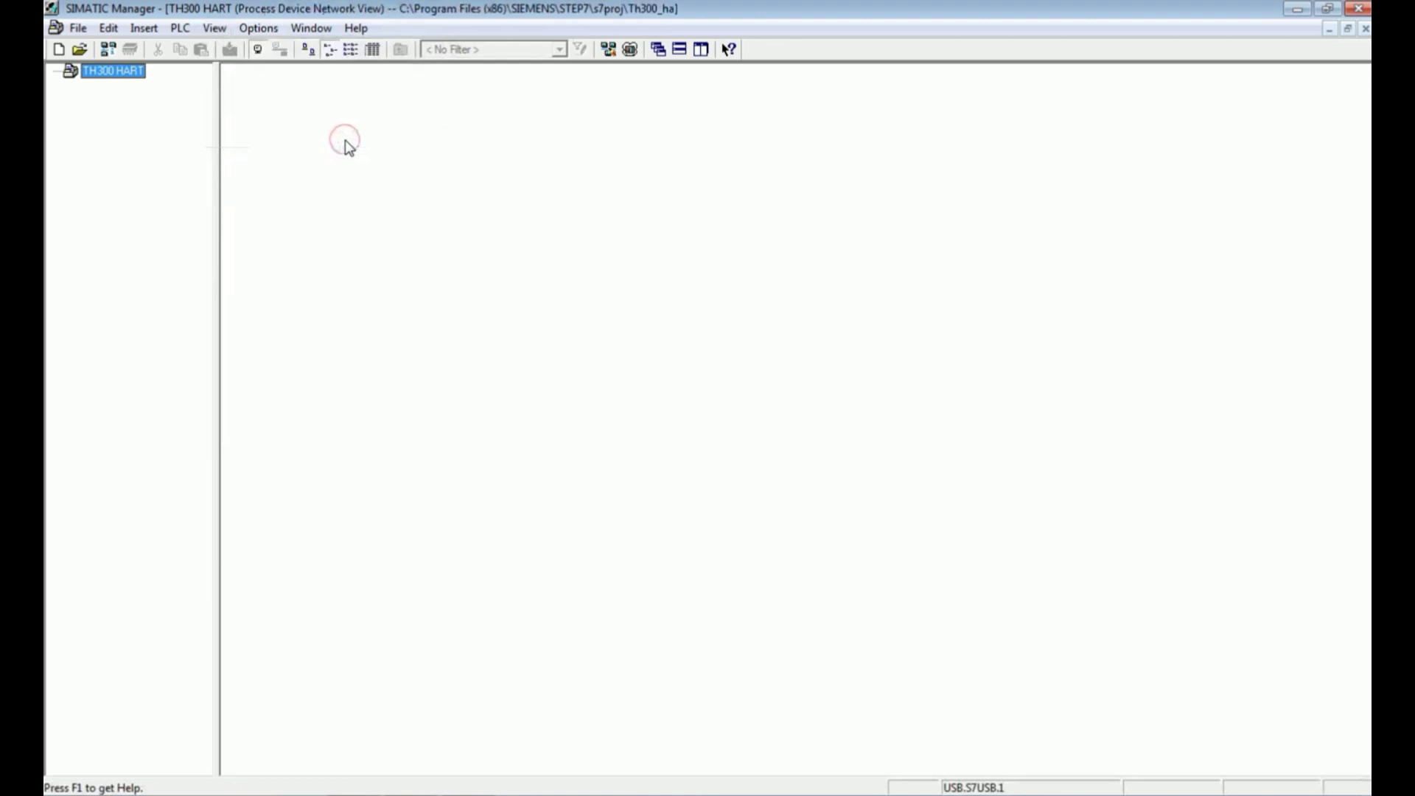
- Insert a networks object into the TH300 HART project
right_click(119, 77)
mouse_move(277, 185)
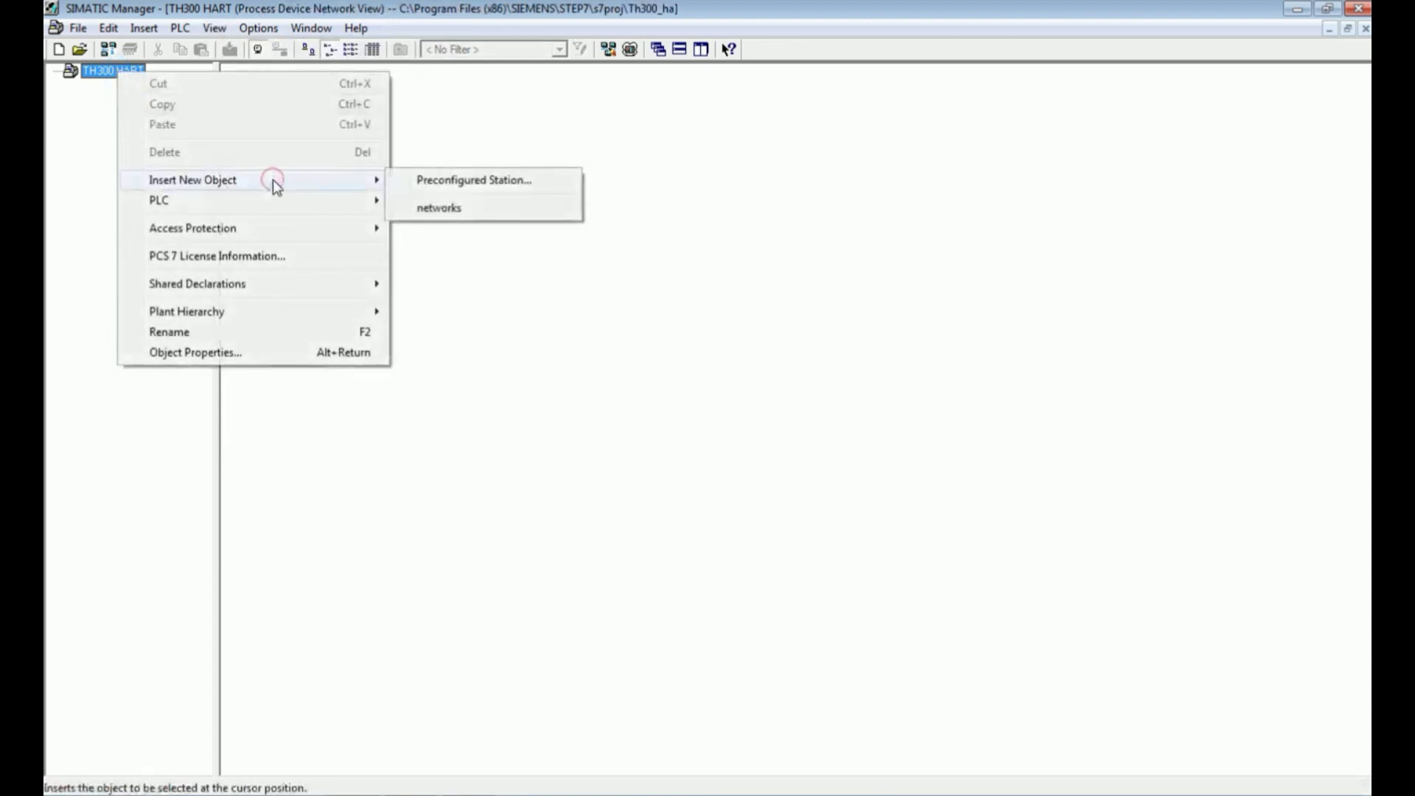
click(443, 211)
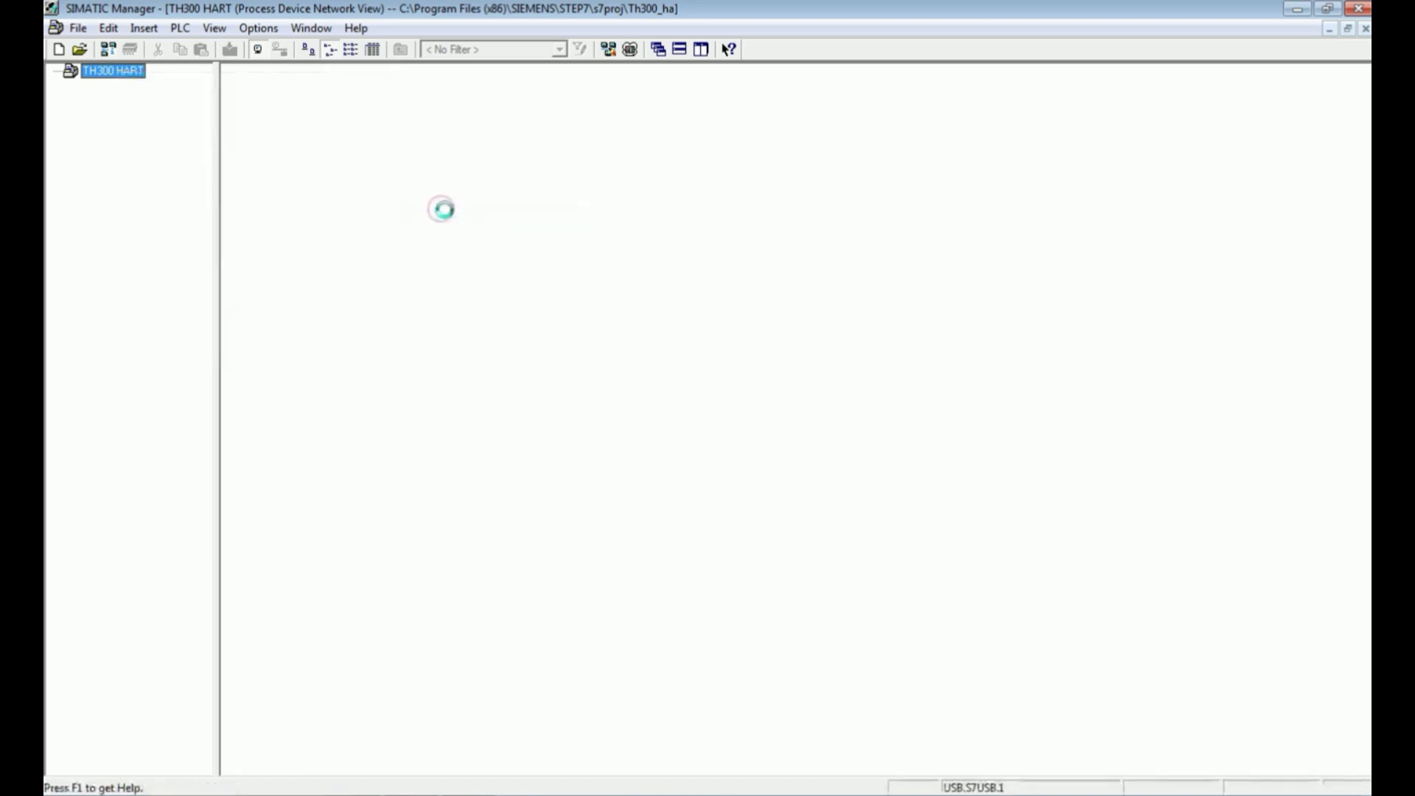
click(453, 211)
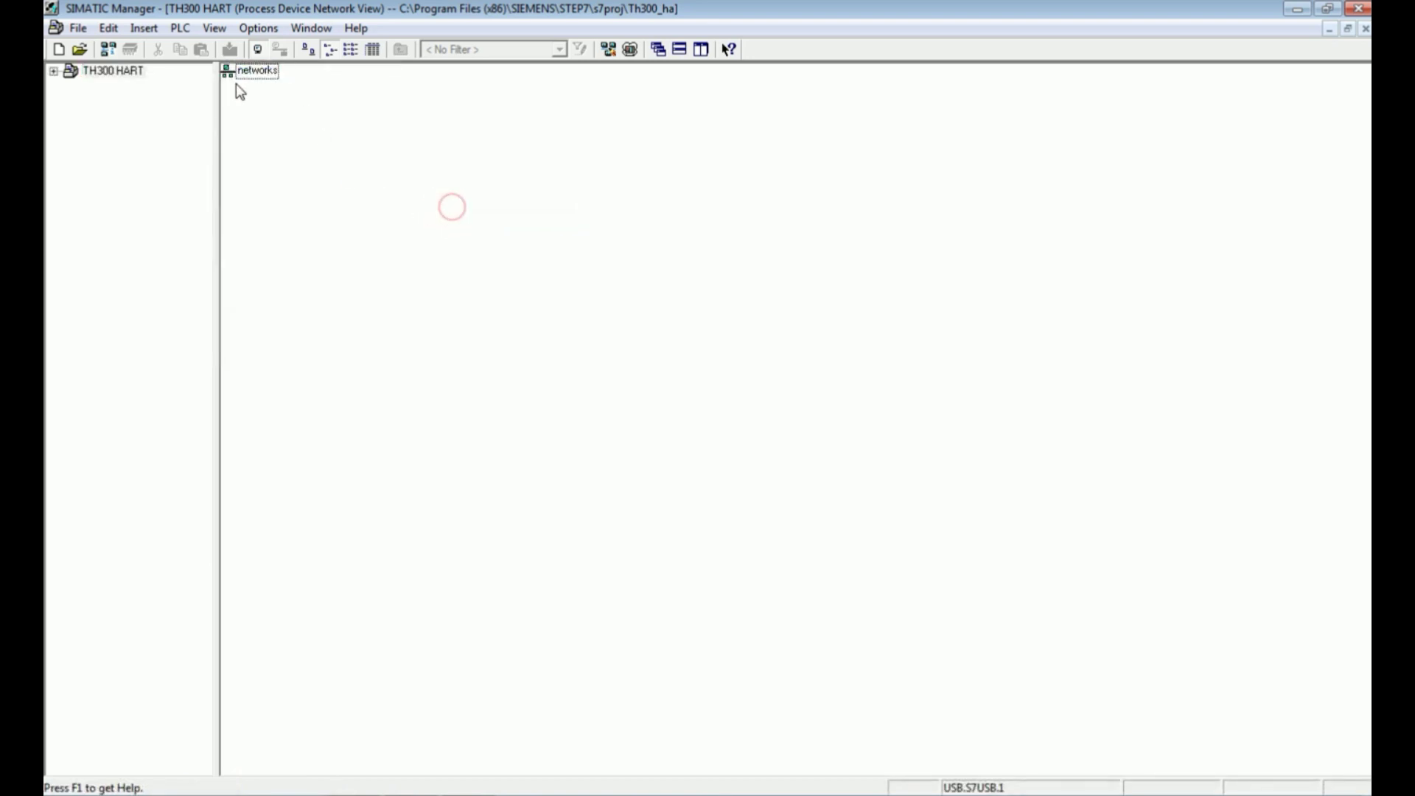
- Under networks, insert a new Communication network object
double_click(245, 69)
right_click(118, 94)
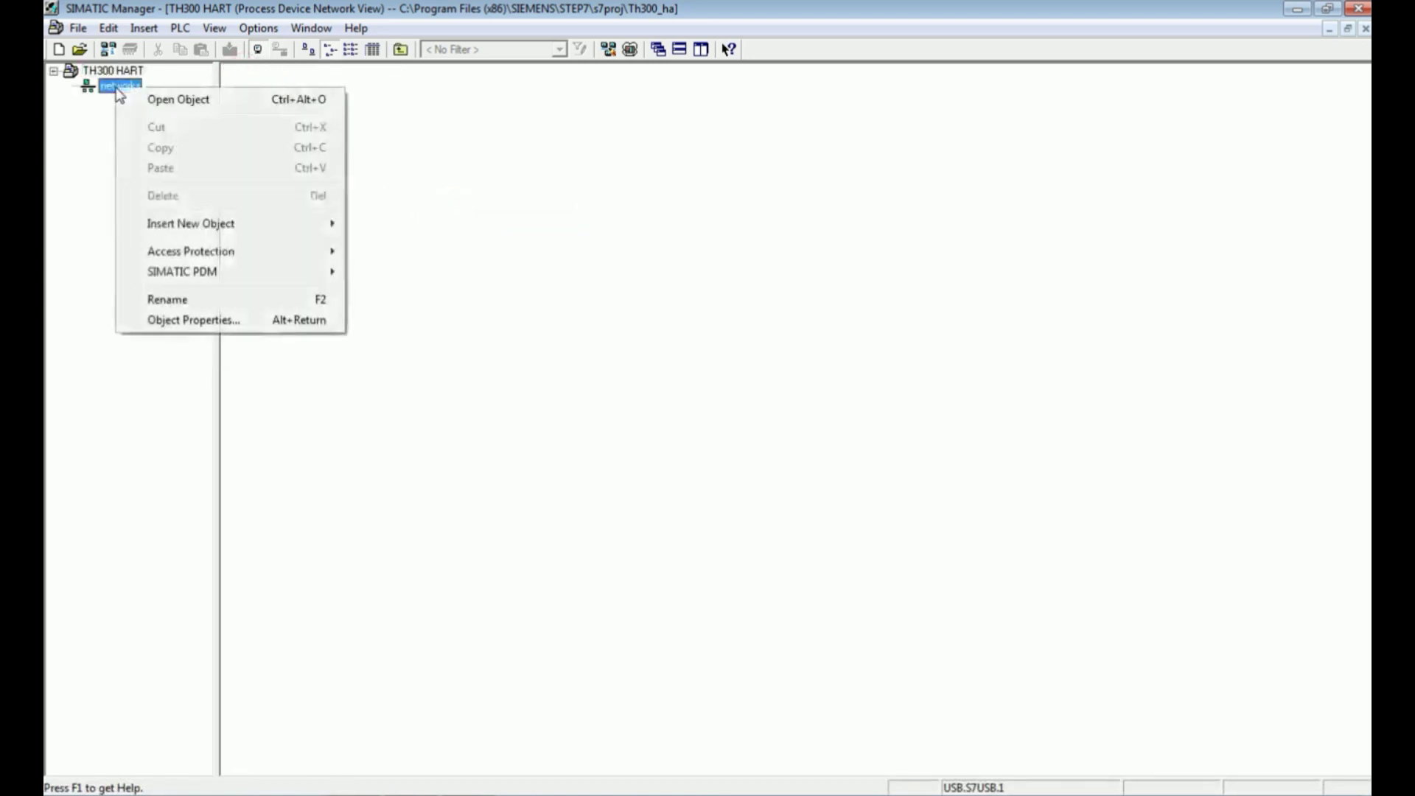
mouse_move(223, 229)
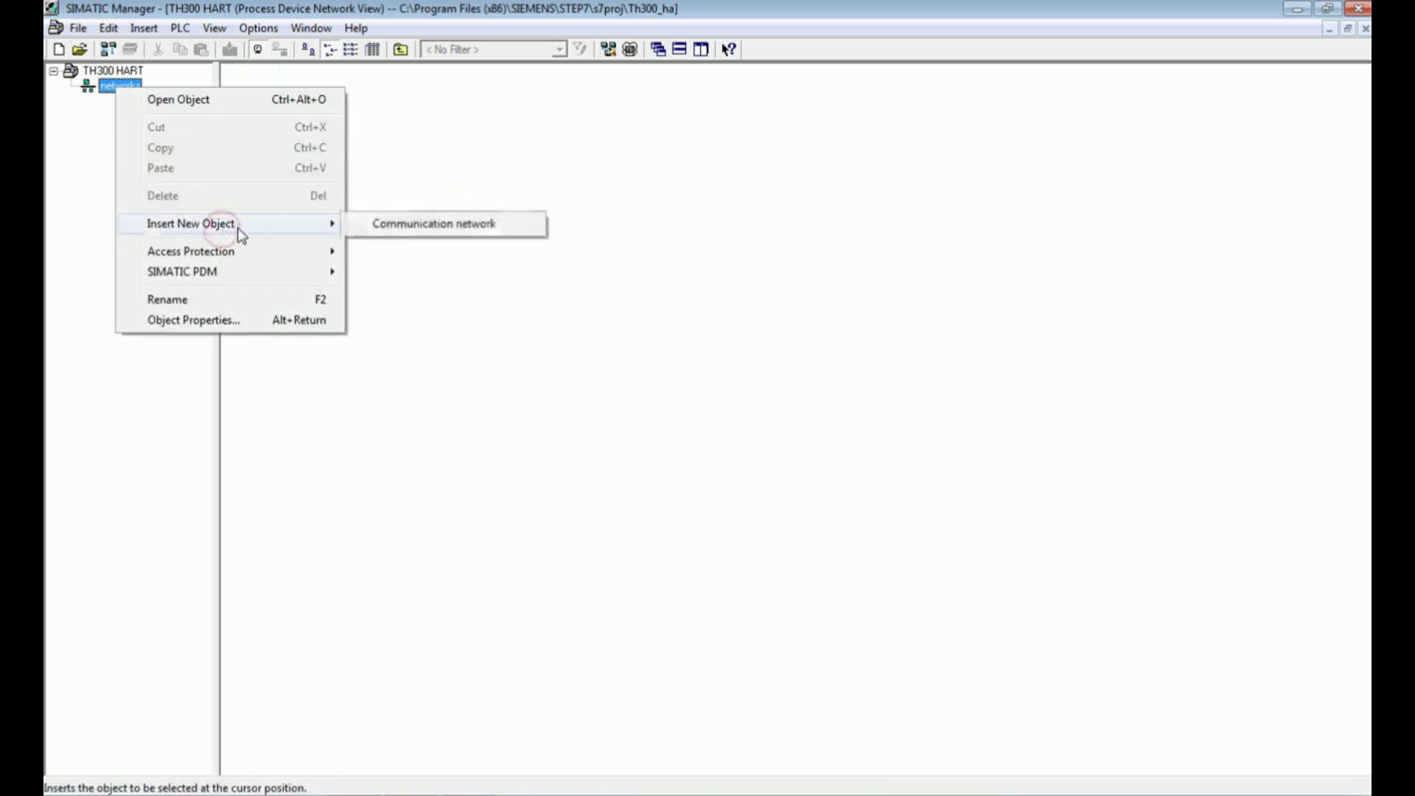
click(472, 227)
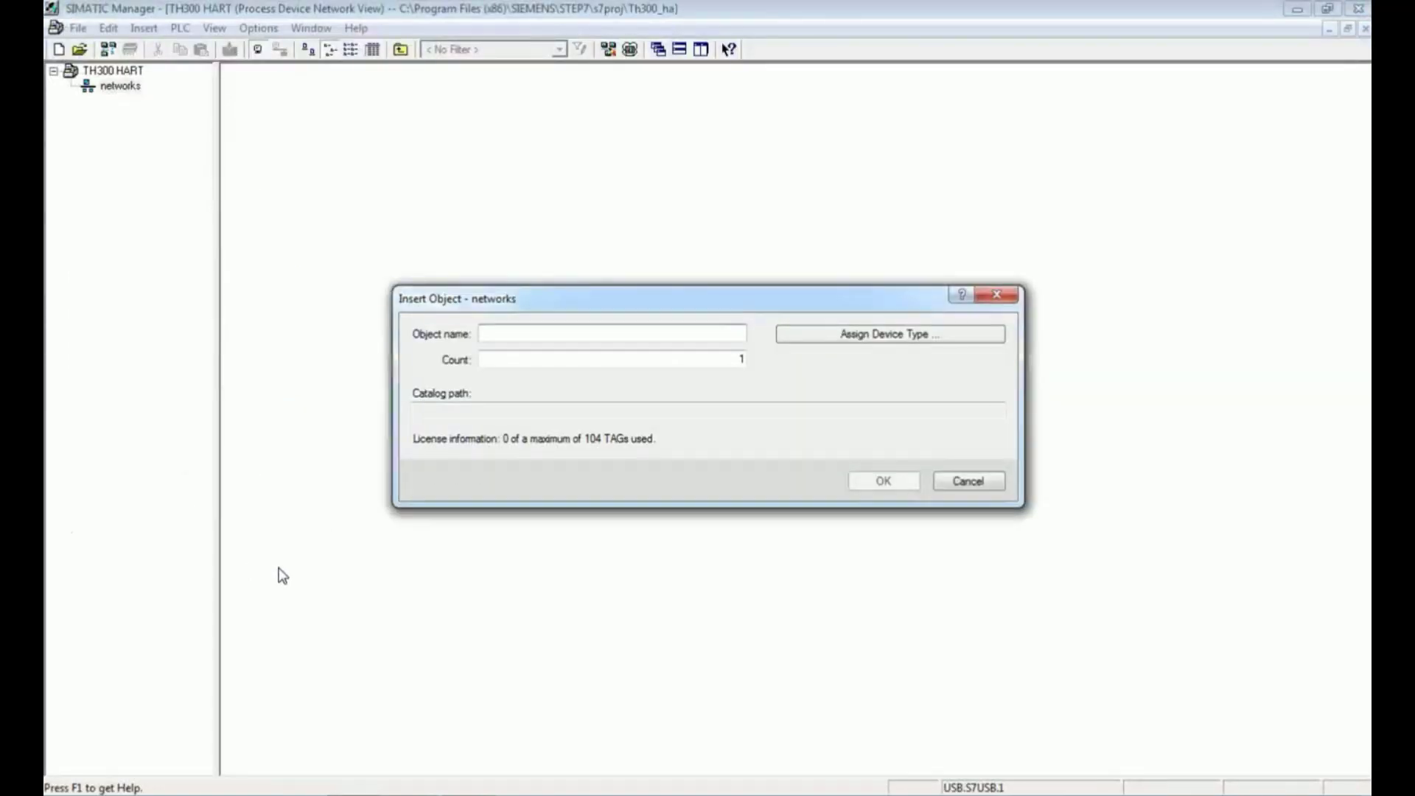
- Create the communication network as a HART modem network, keeping its default name
click(280, 571)
click(862, 336)
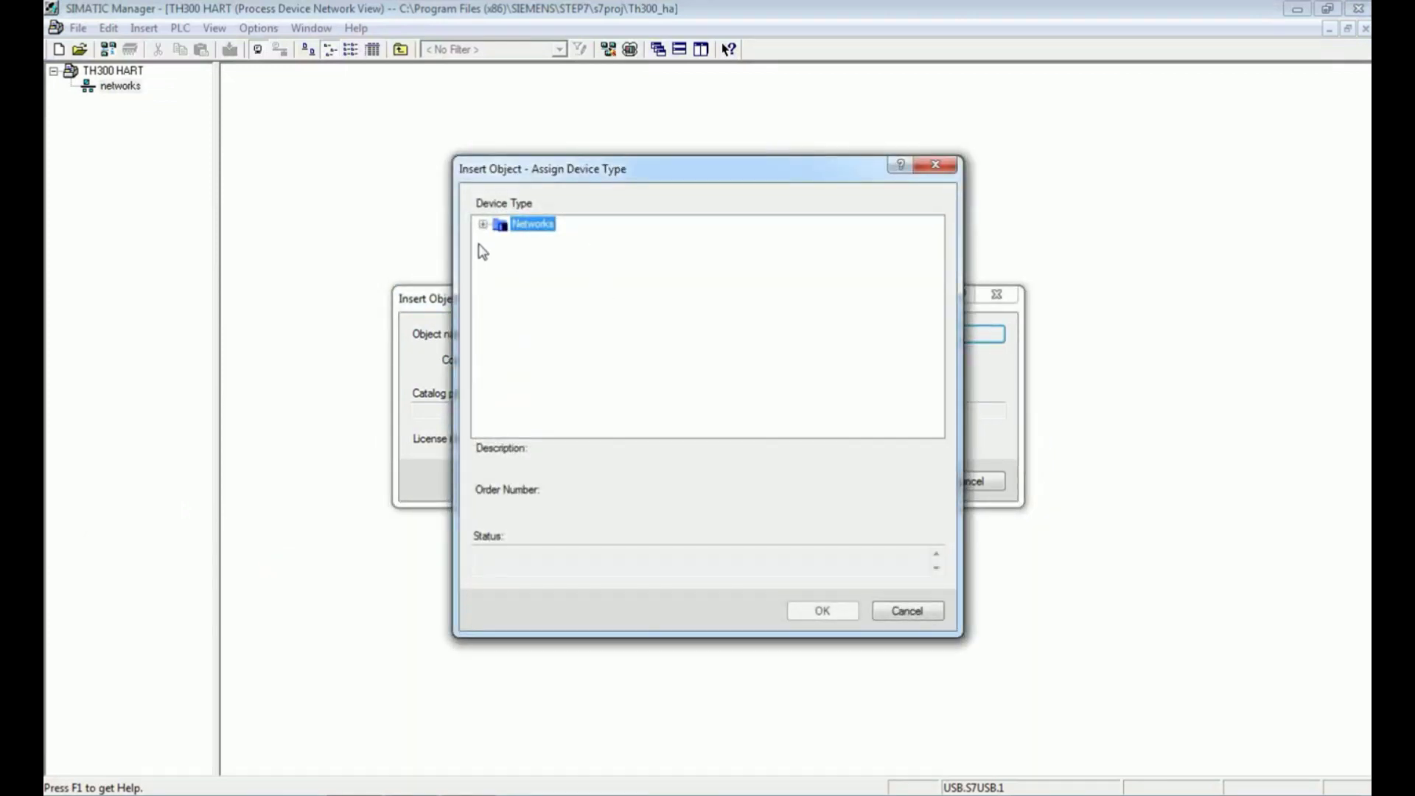
click(482, 224)
click(543, 253)
click(500, 253)
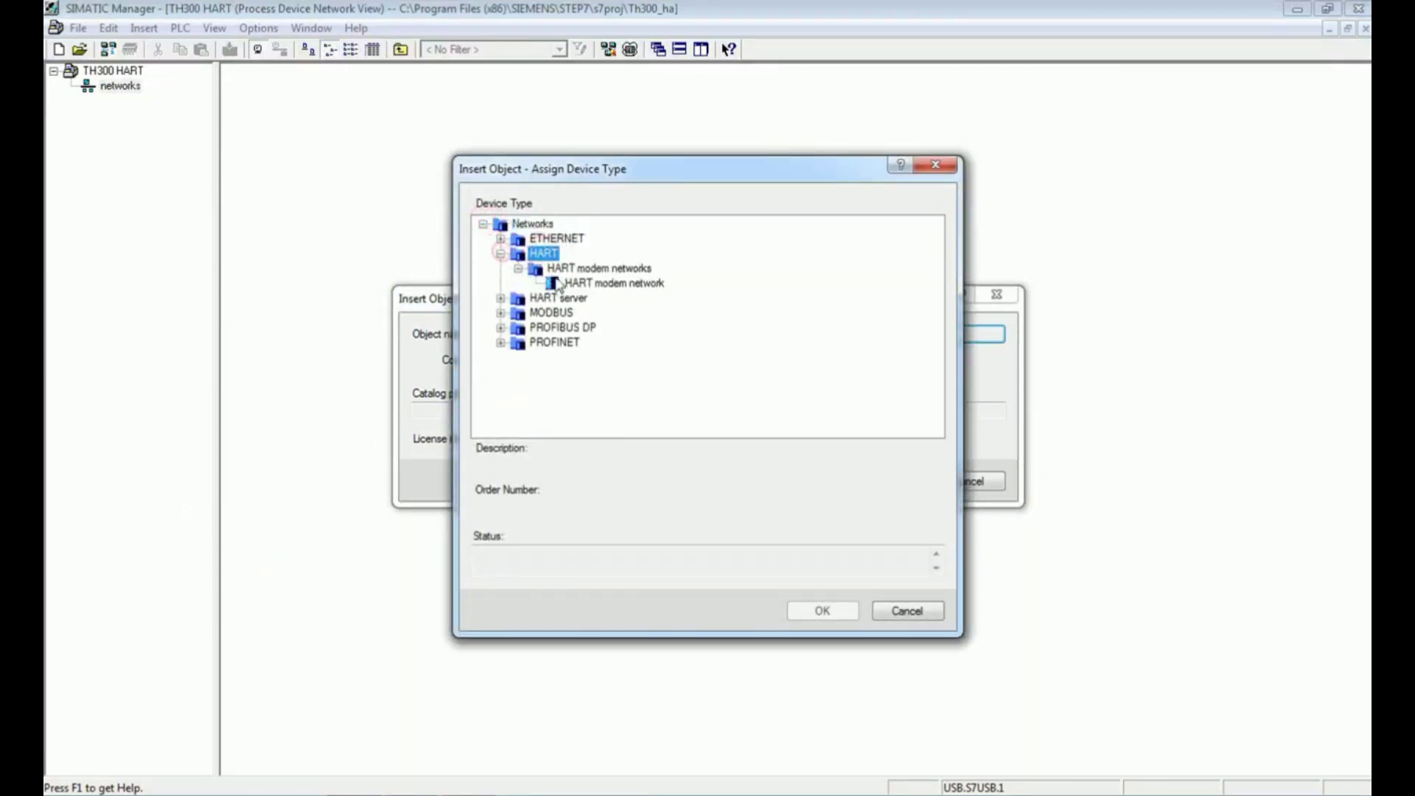
click(613, 283)
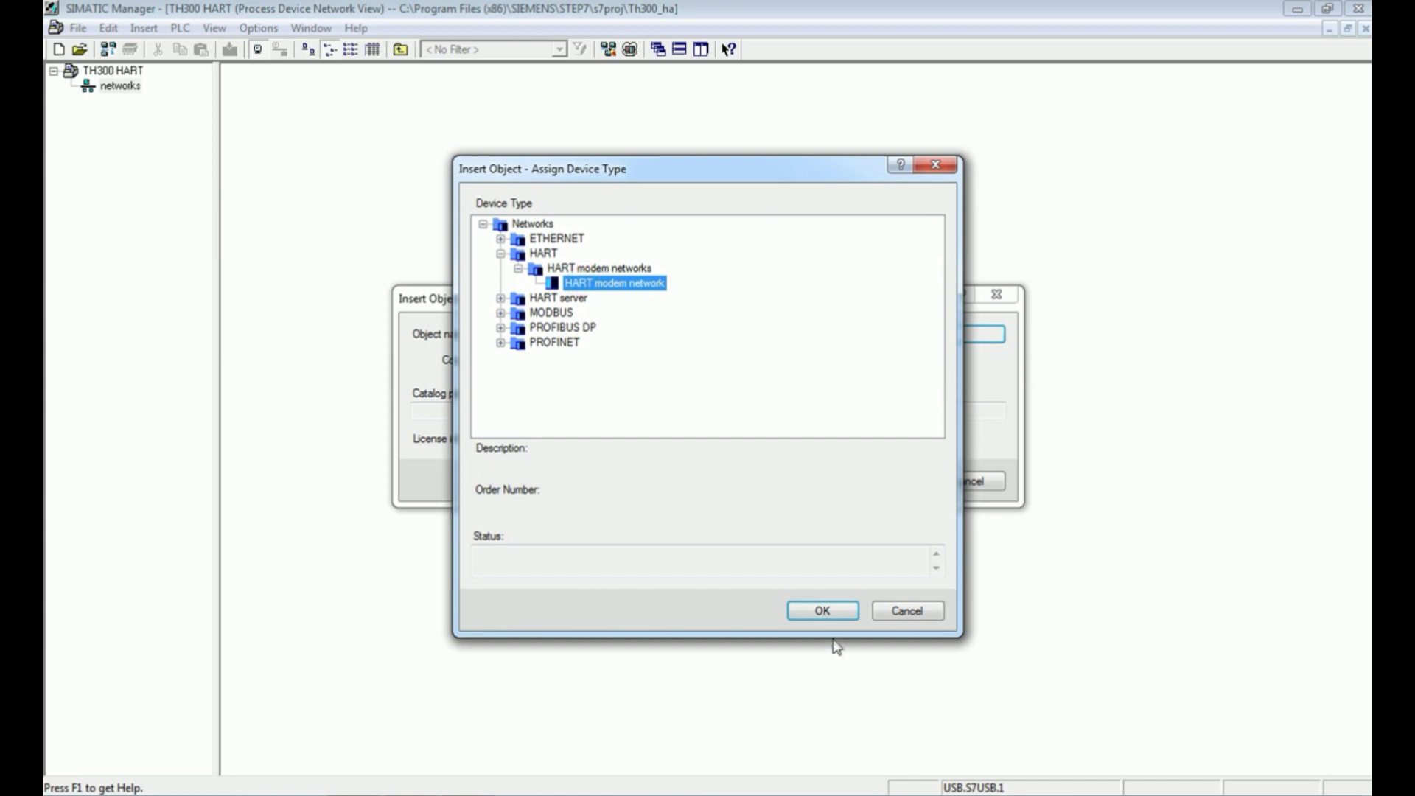
click(821, 611)
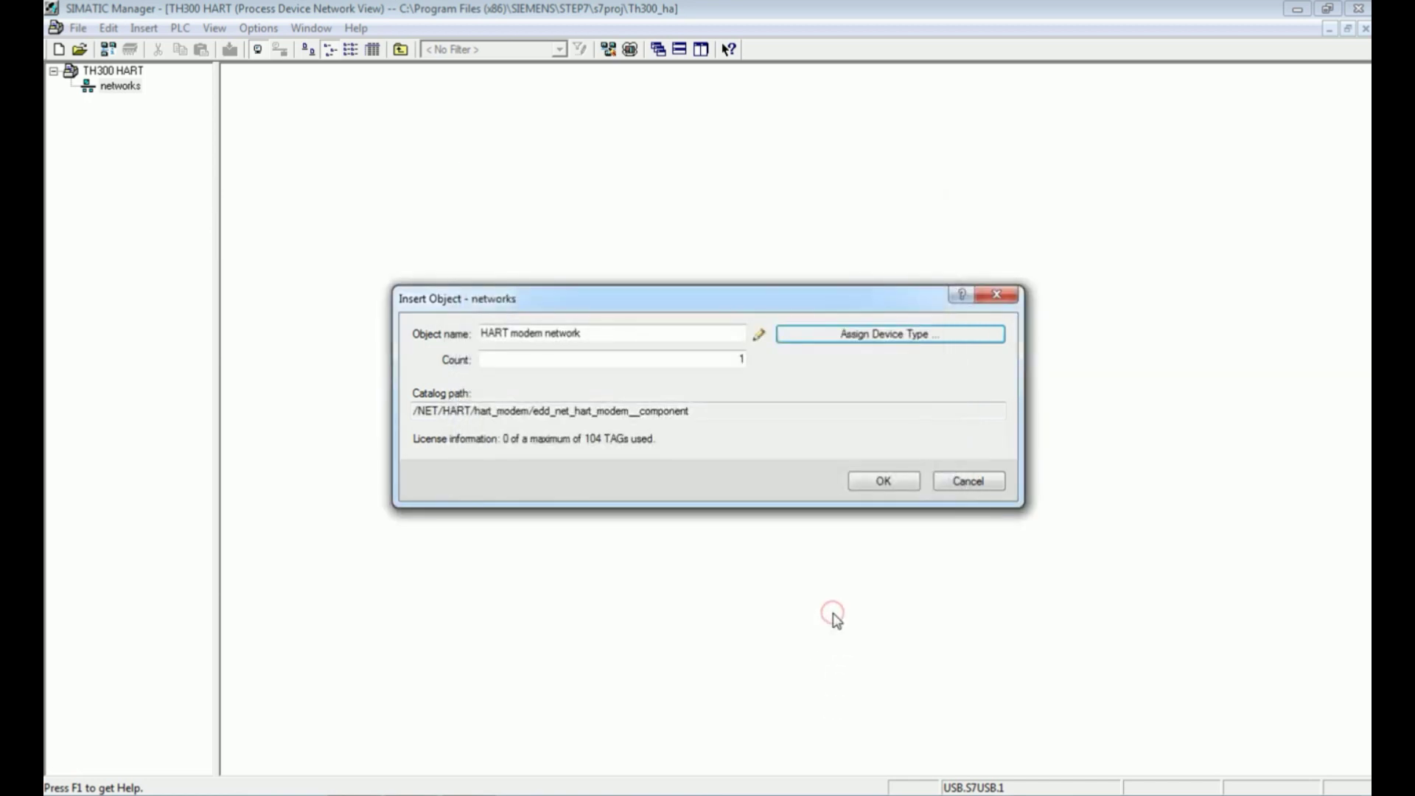
click(882, 481)
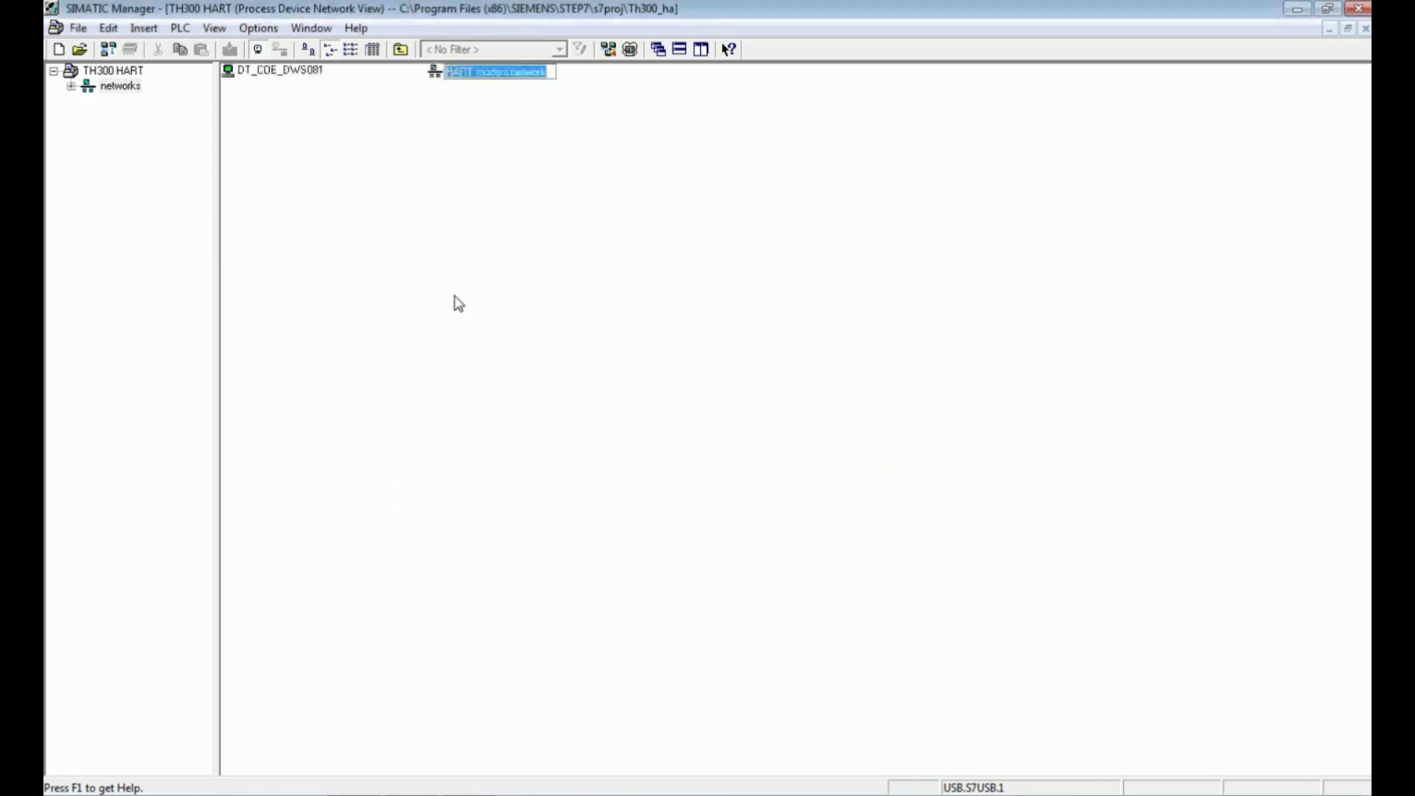
click(309, 221)
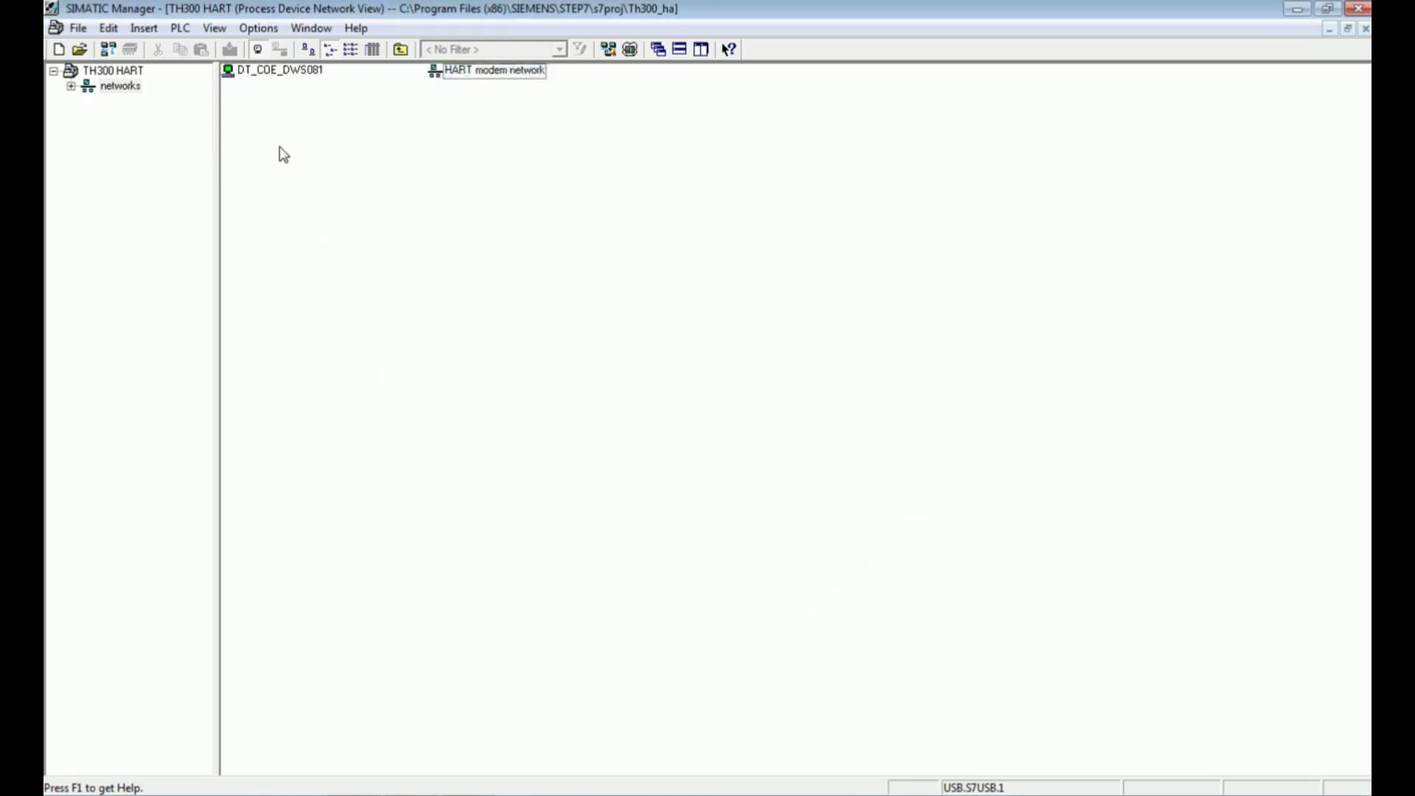
- Expand networks and select the COM Port Interface of station DT_COE_DWS081
click(71, 87)
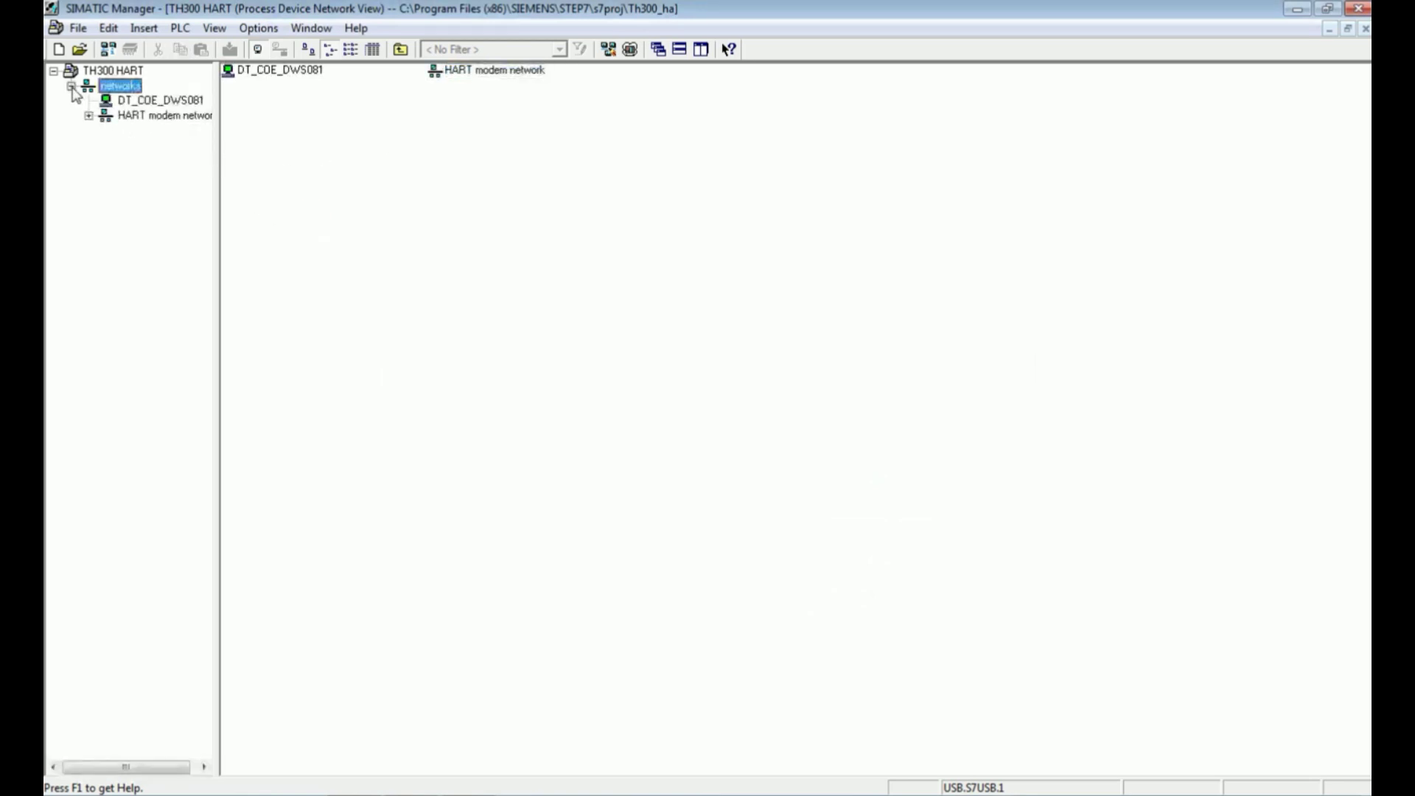
click(145, 100)
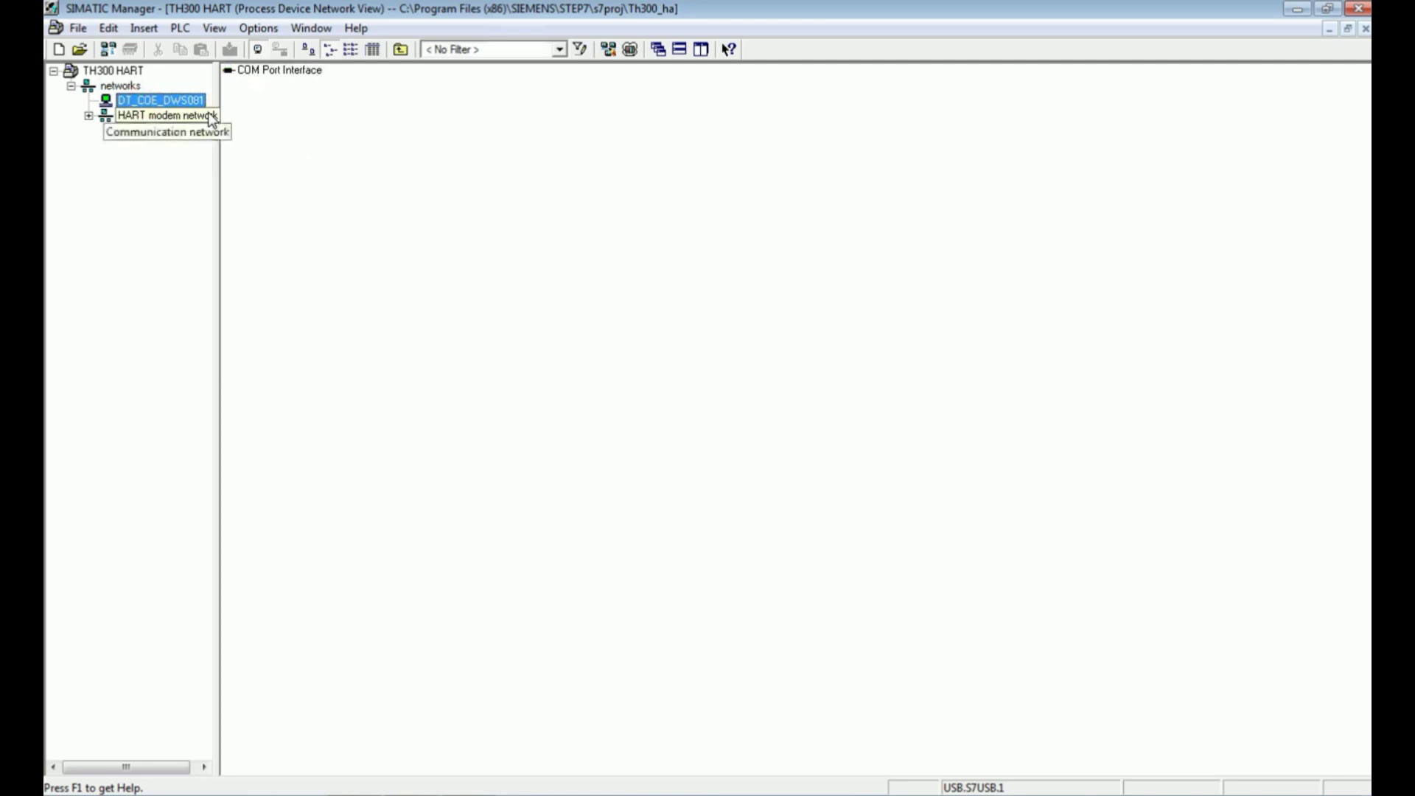
click(273, 71)
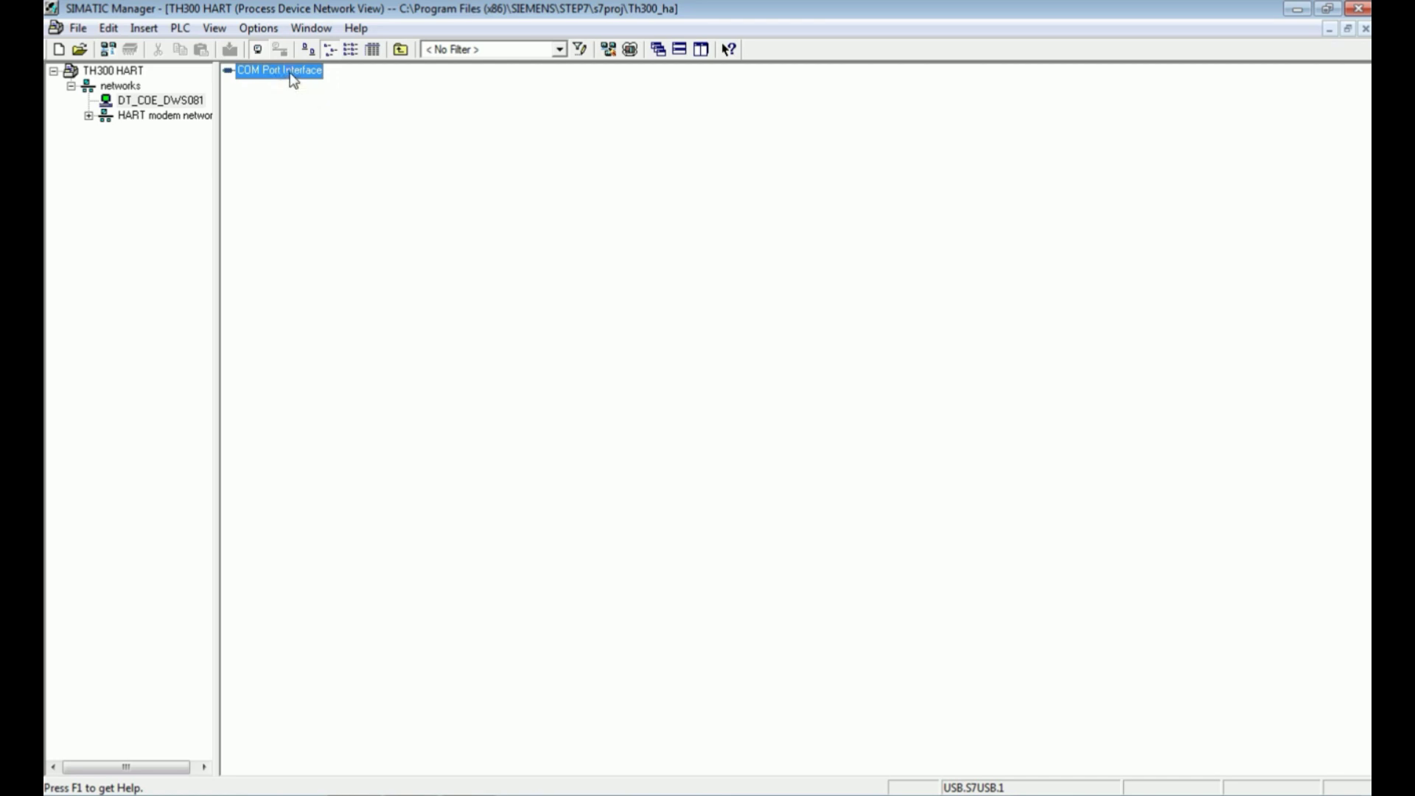
- Change the COM Port Interface's communication port from 1 to 5 and confirm
double_click(290, 72)
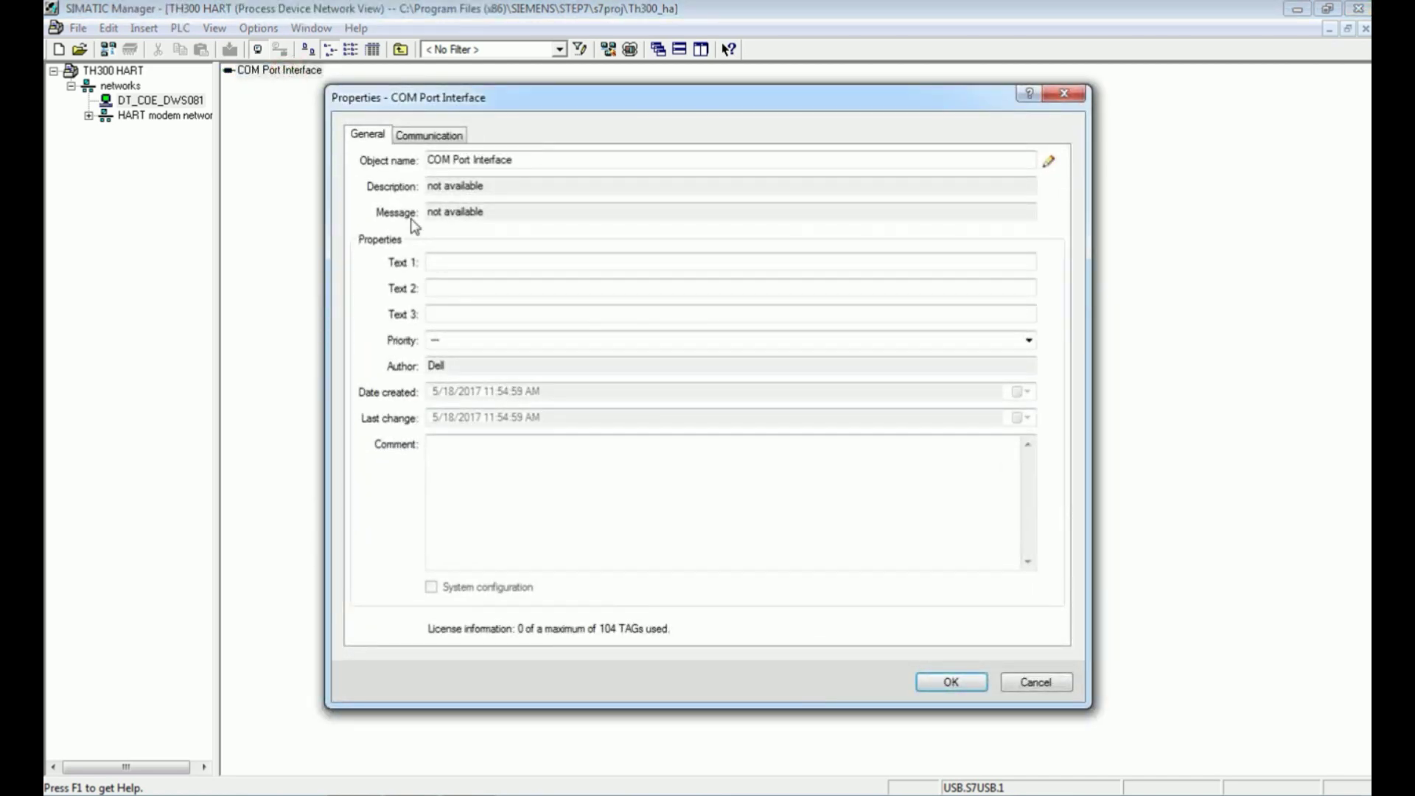
click(435, 140)
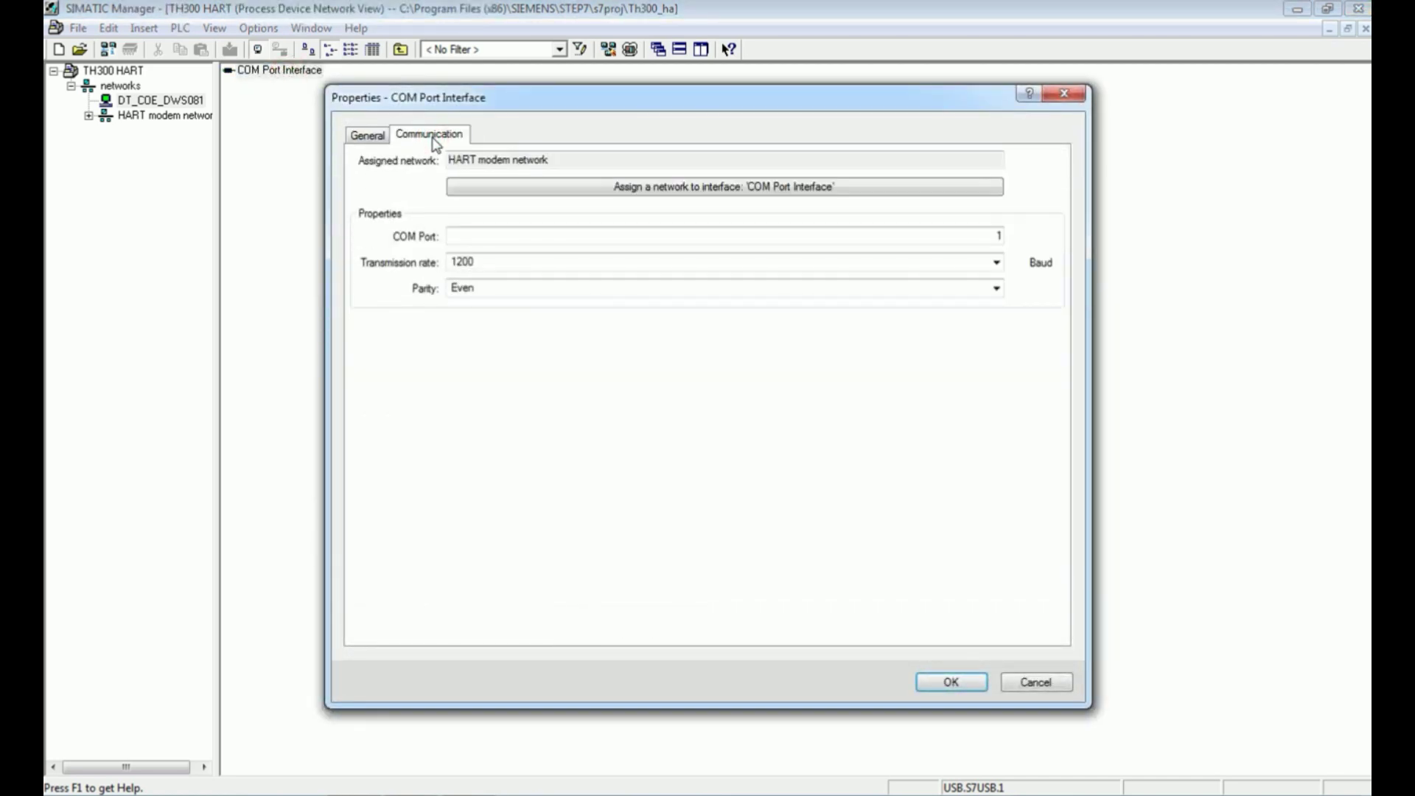
click(973, 239)
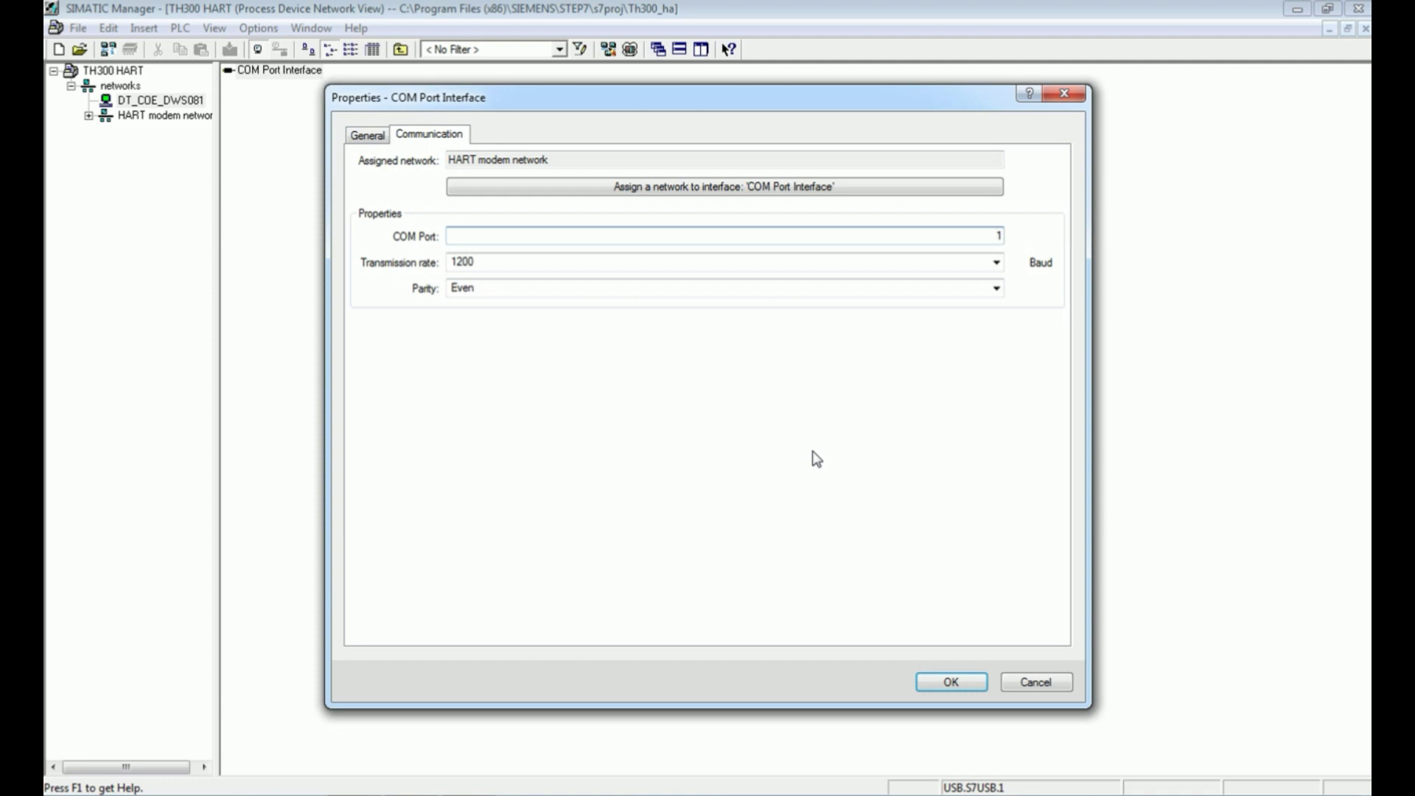
key(BackSpace)
text(5)
click(950, 682)
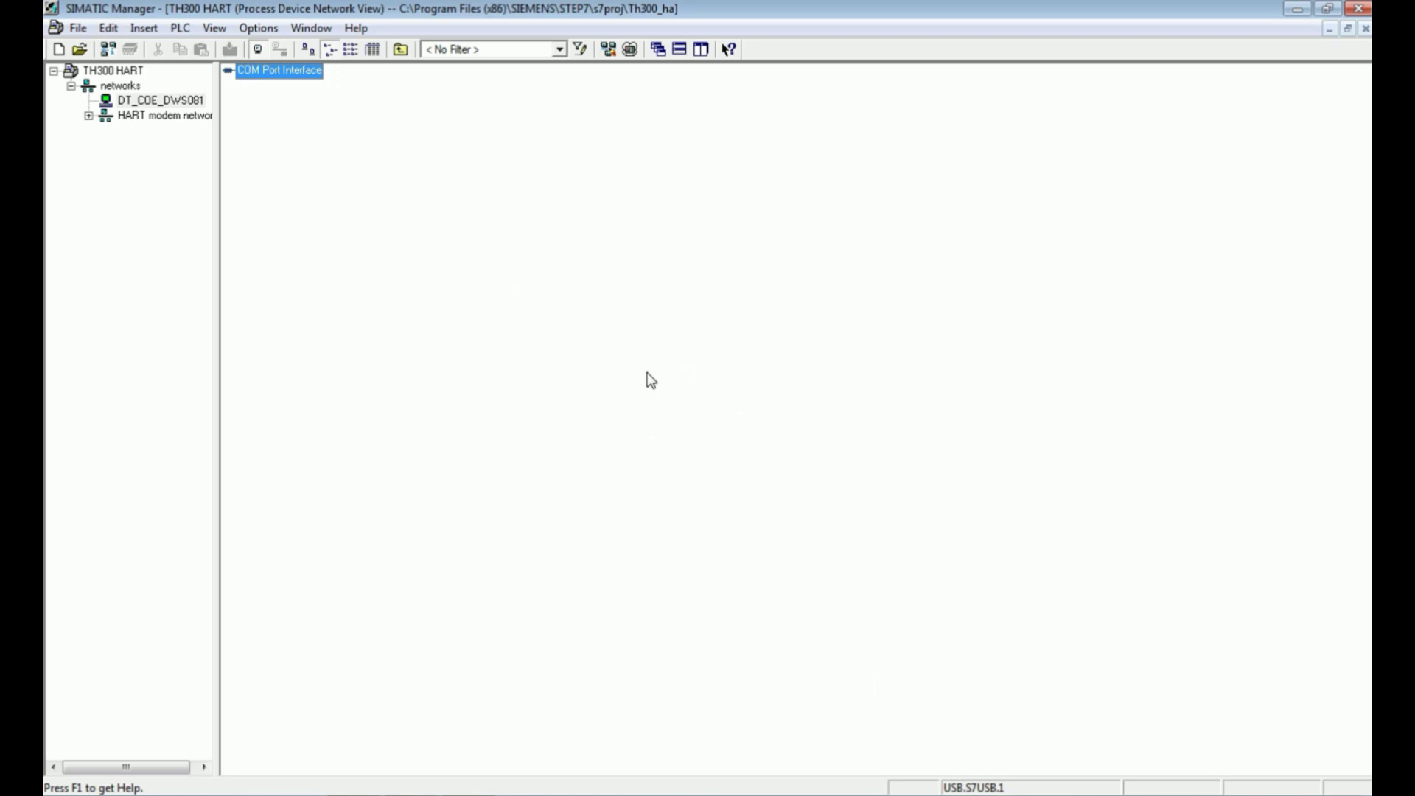
- Run a LifeList scan on the HART modem network, find SITRANS TH300 at address 0, then close it
click(163, 116)
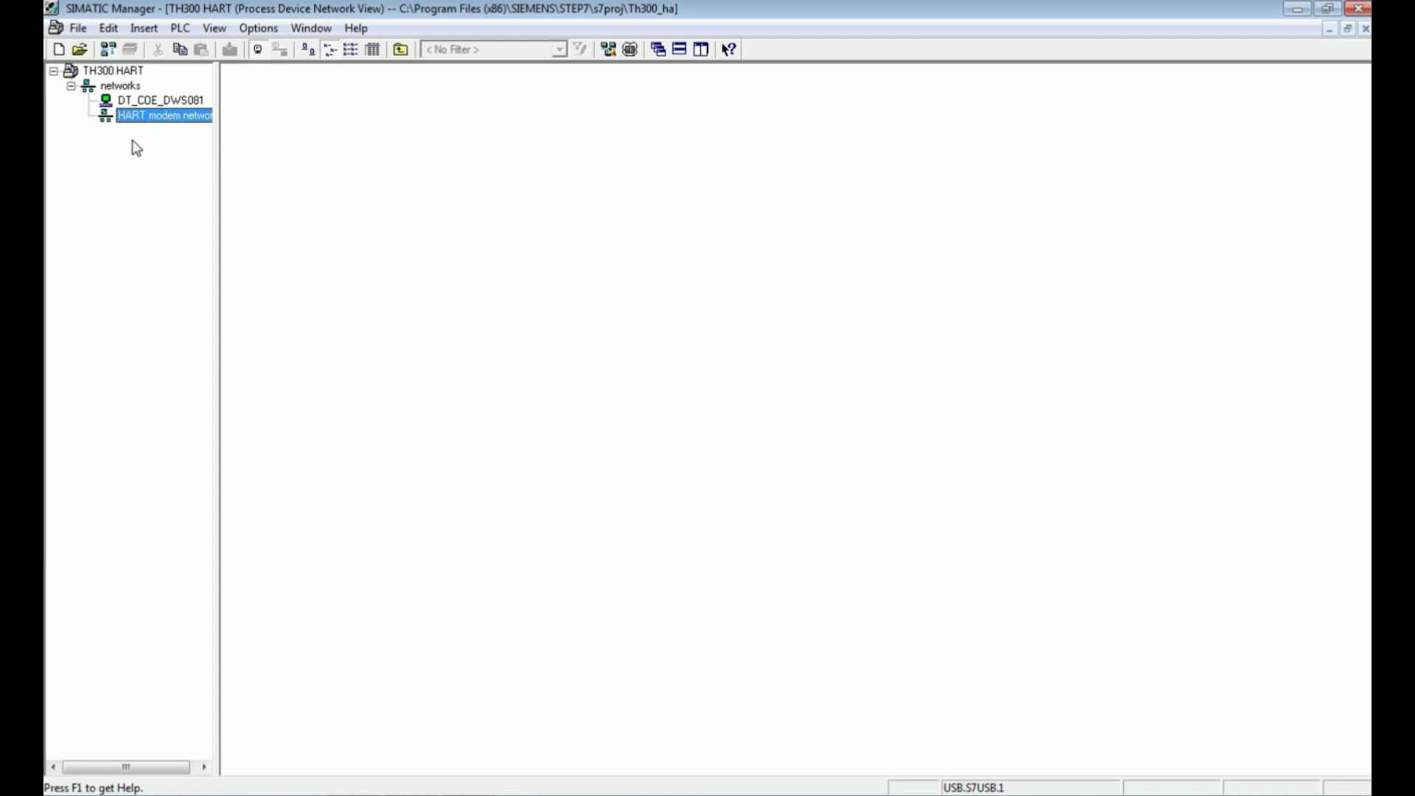
right_click(165, 117)
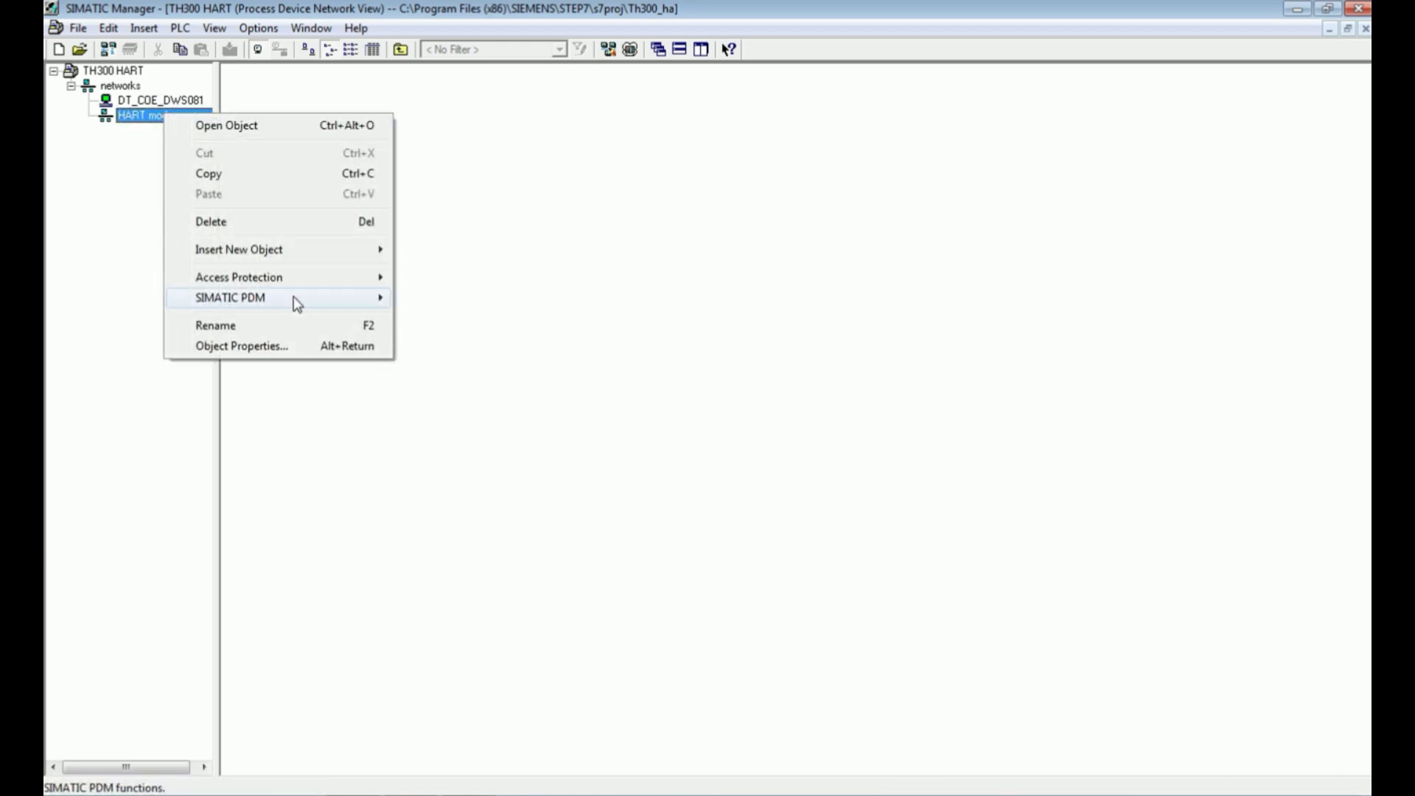
mouse_move(293, 299)
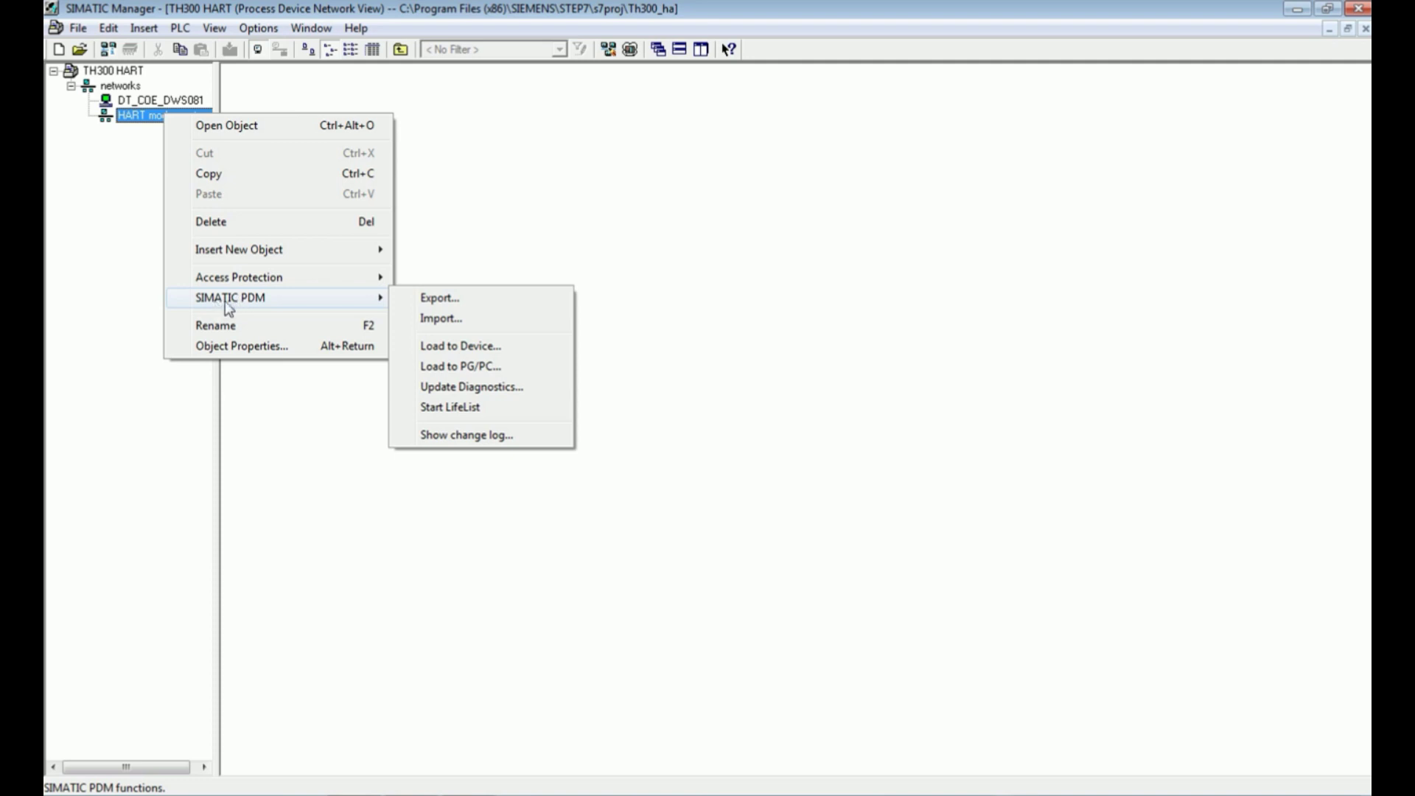
click(456, 409)
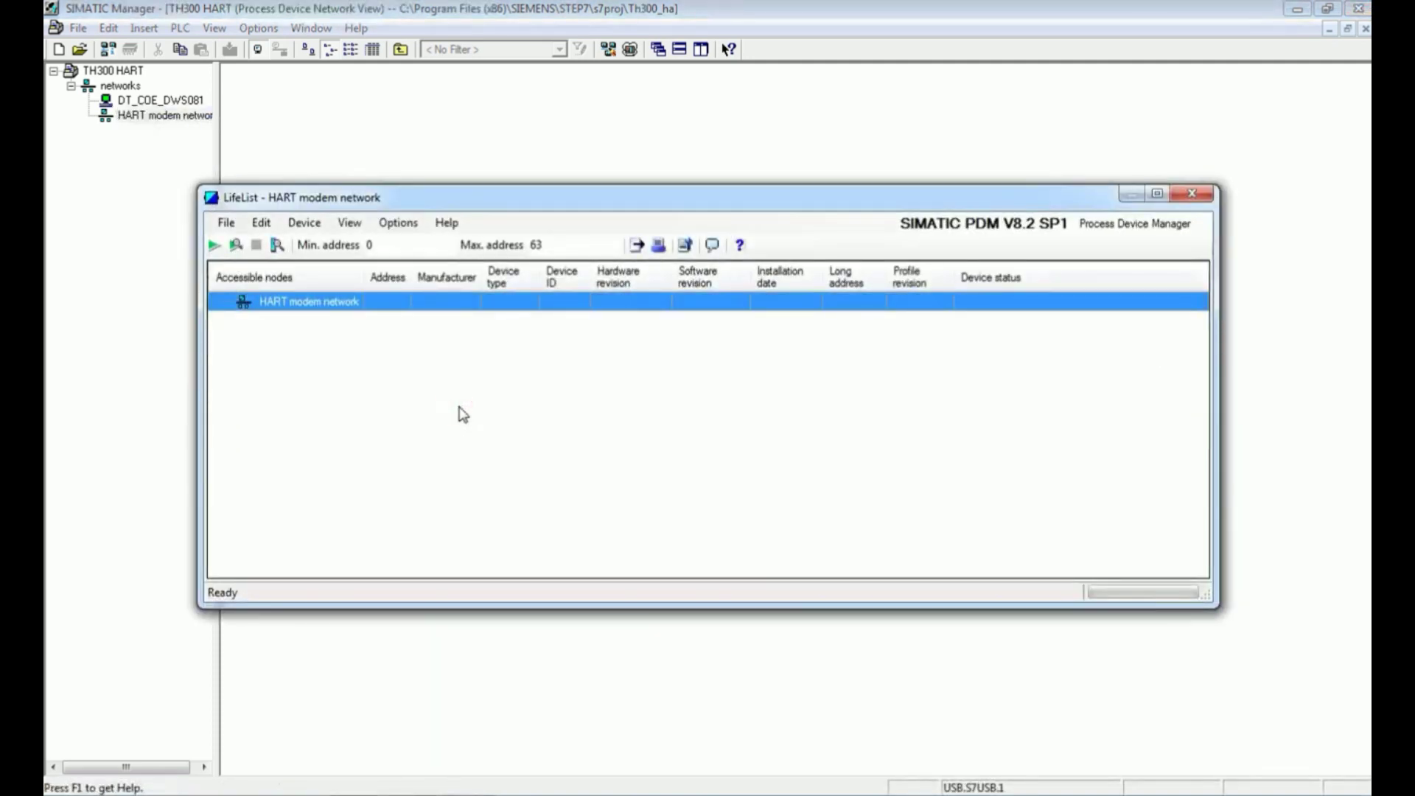
click(215, 244)
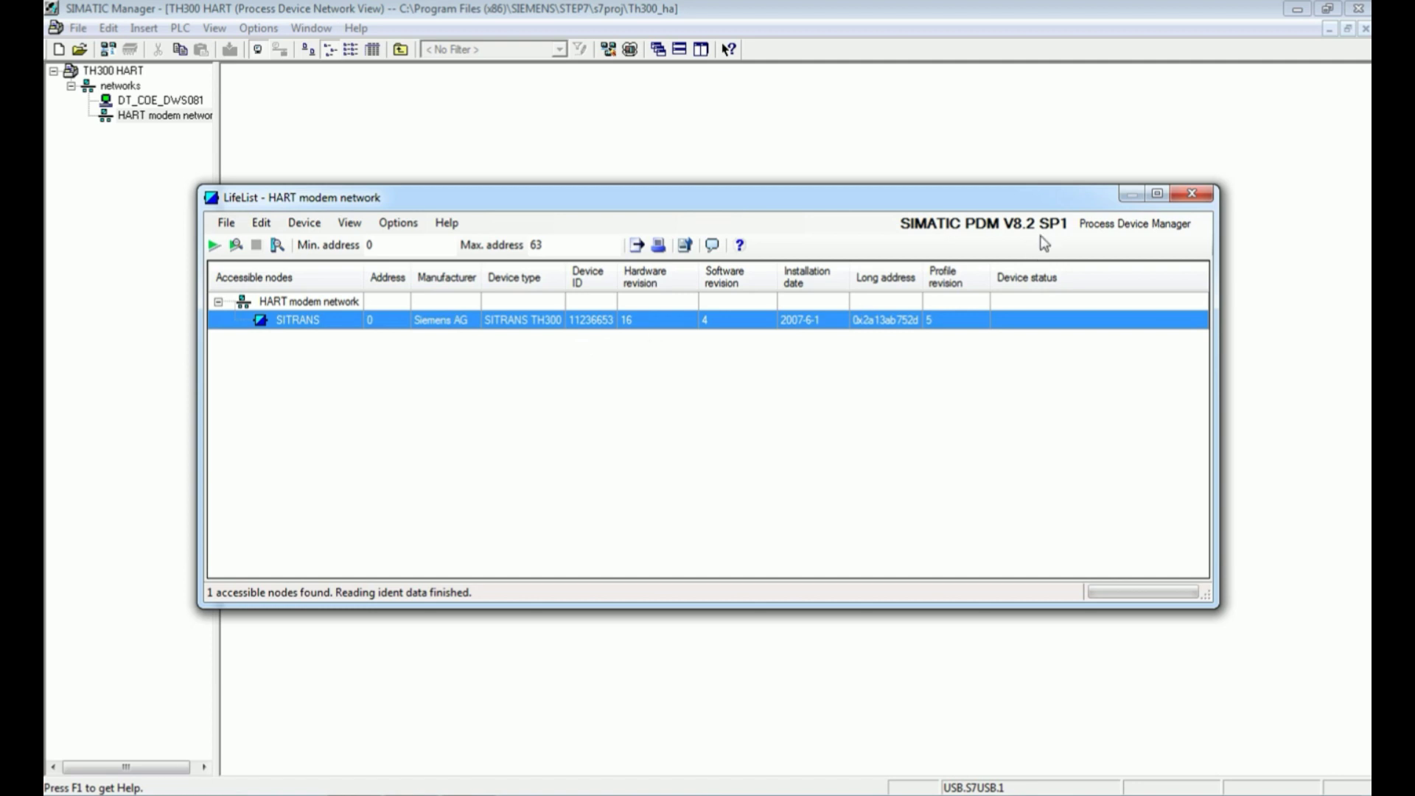
click(1199, 196)
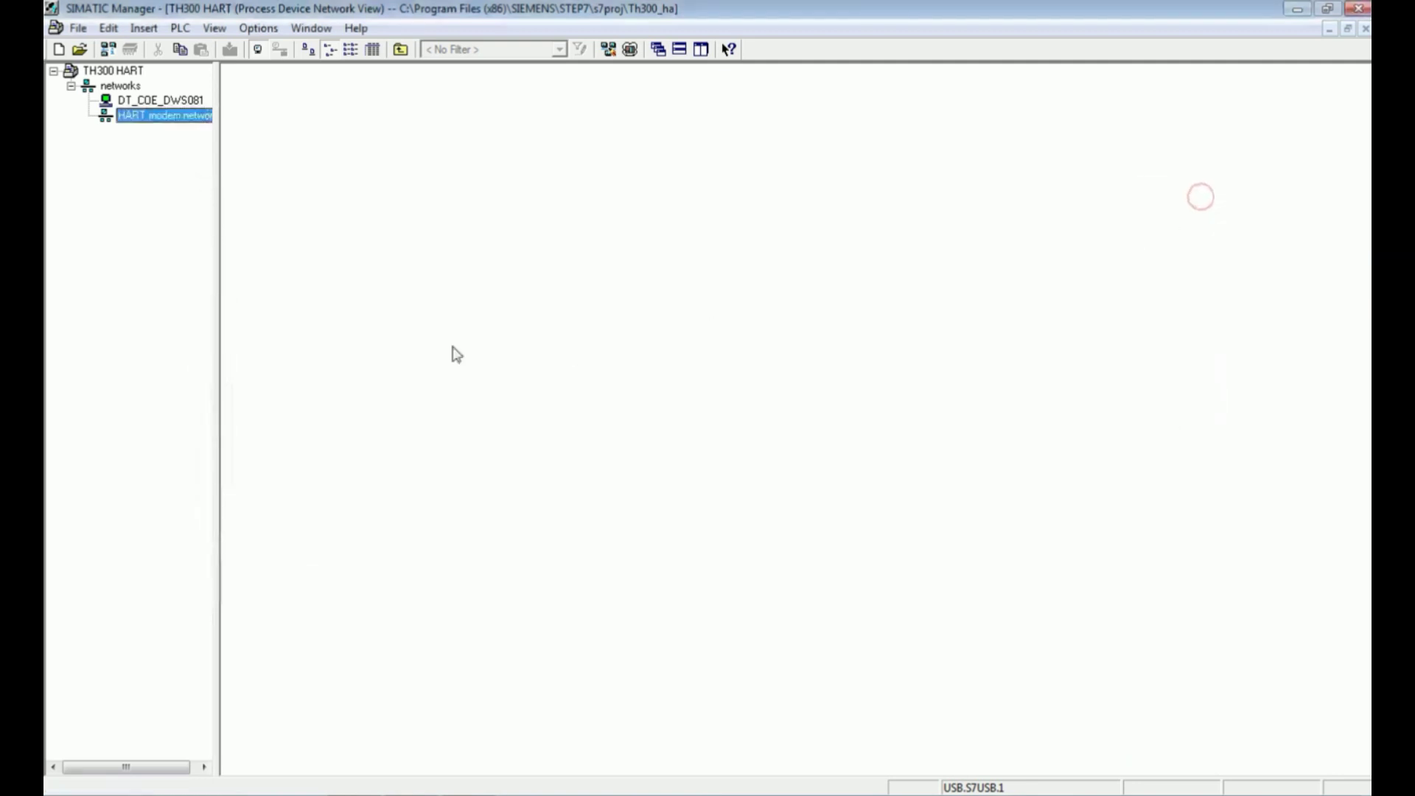
- Insert a SITRANS object at short address 0 with device type SITRANS TH300
right_click(154, 124)
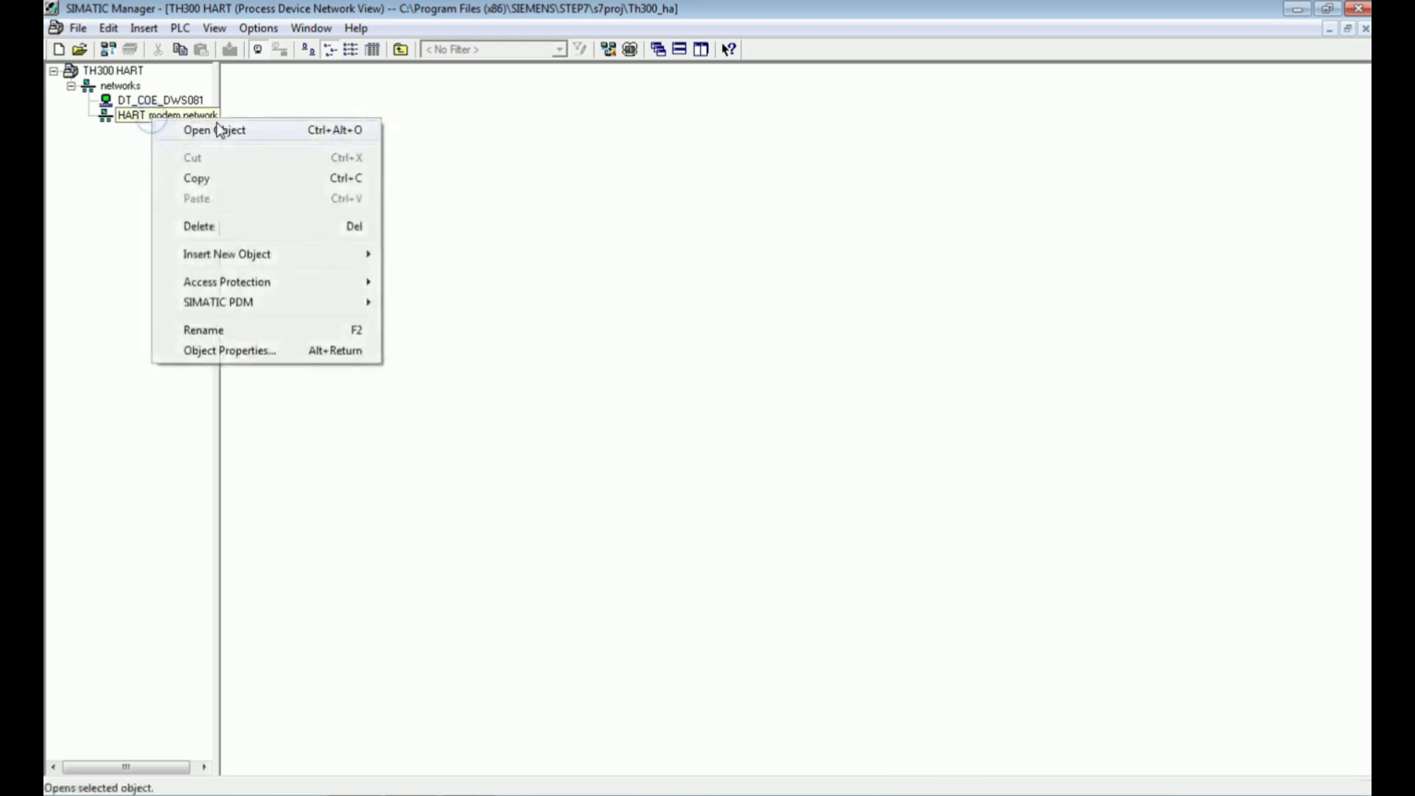
click(326, 250)
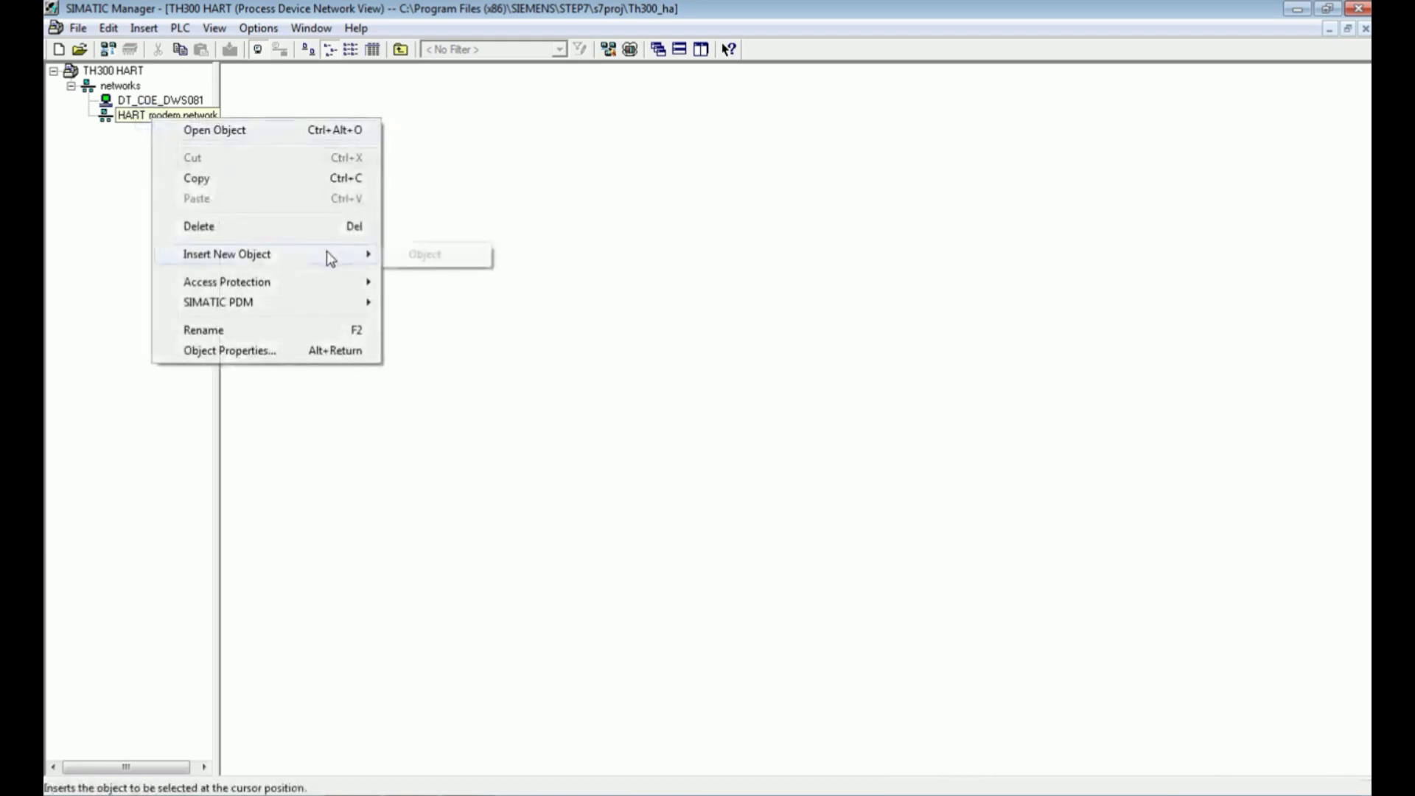
click(448, 257)
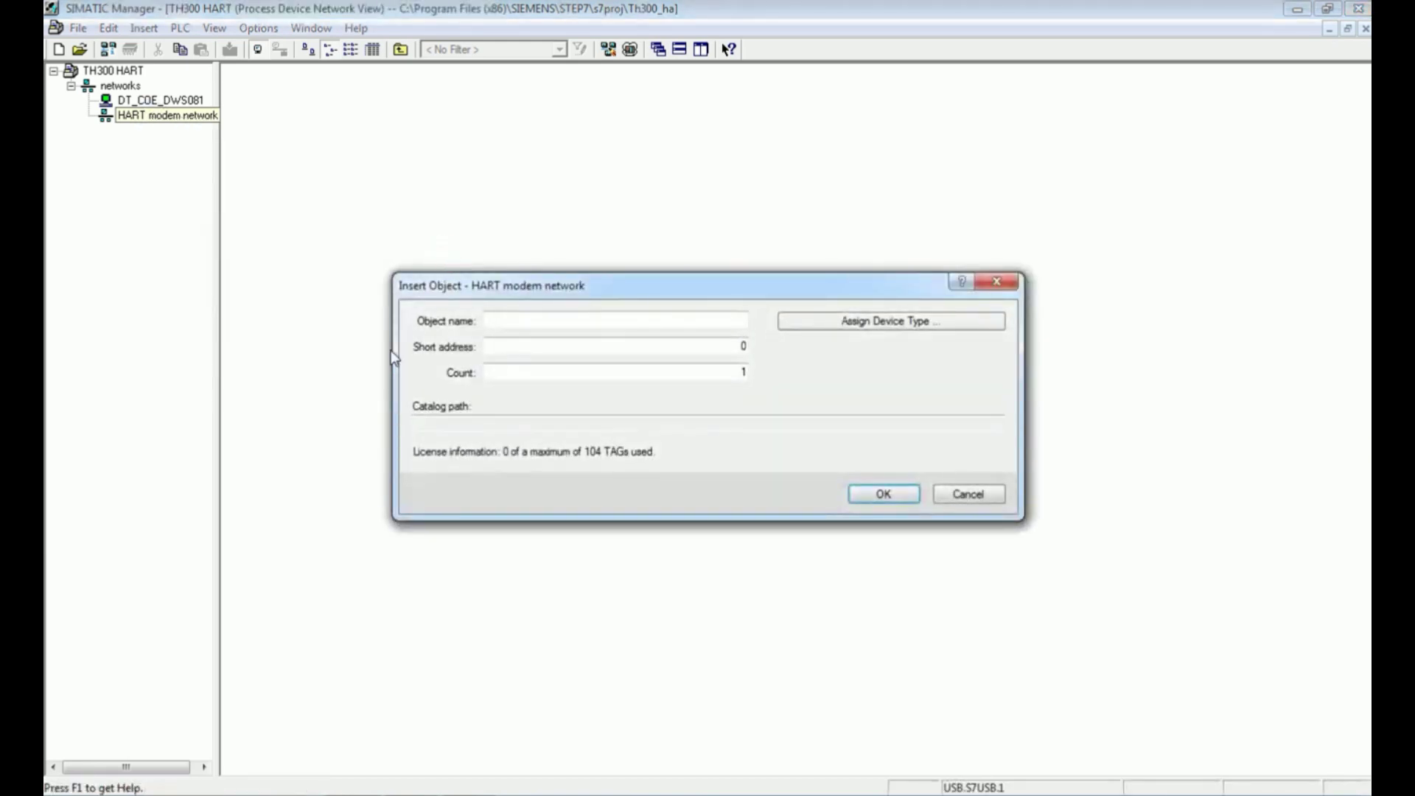
double_click(702, 347)
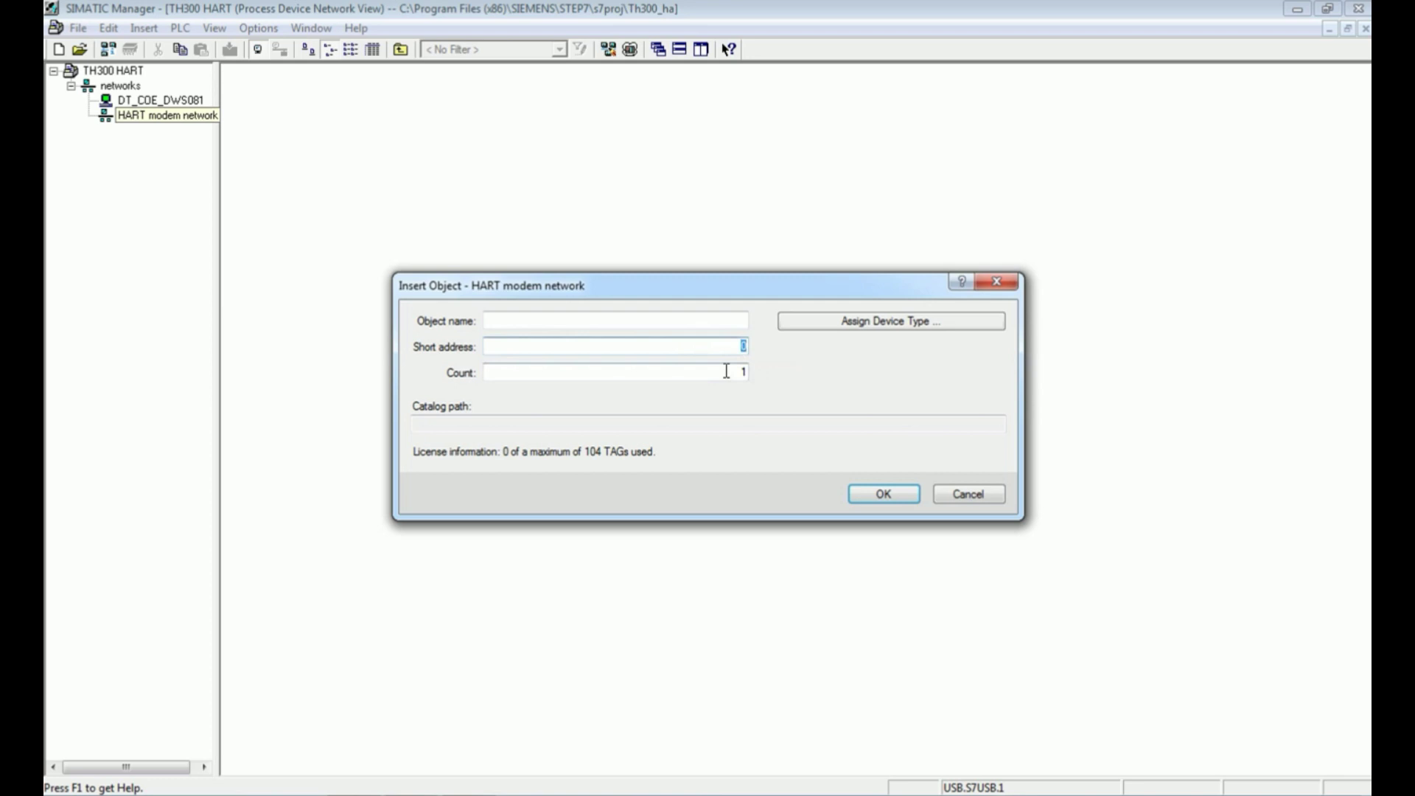
click(879, 324)
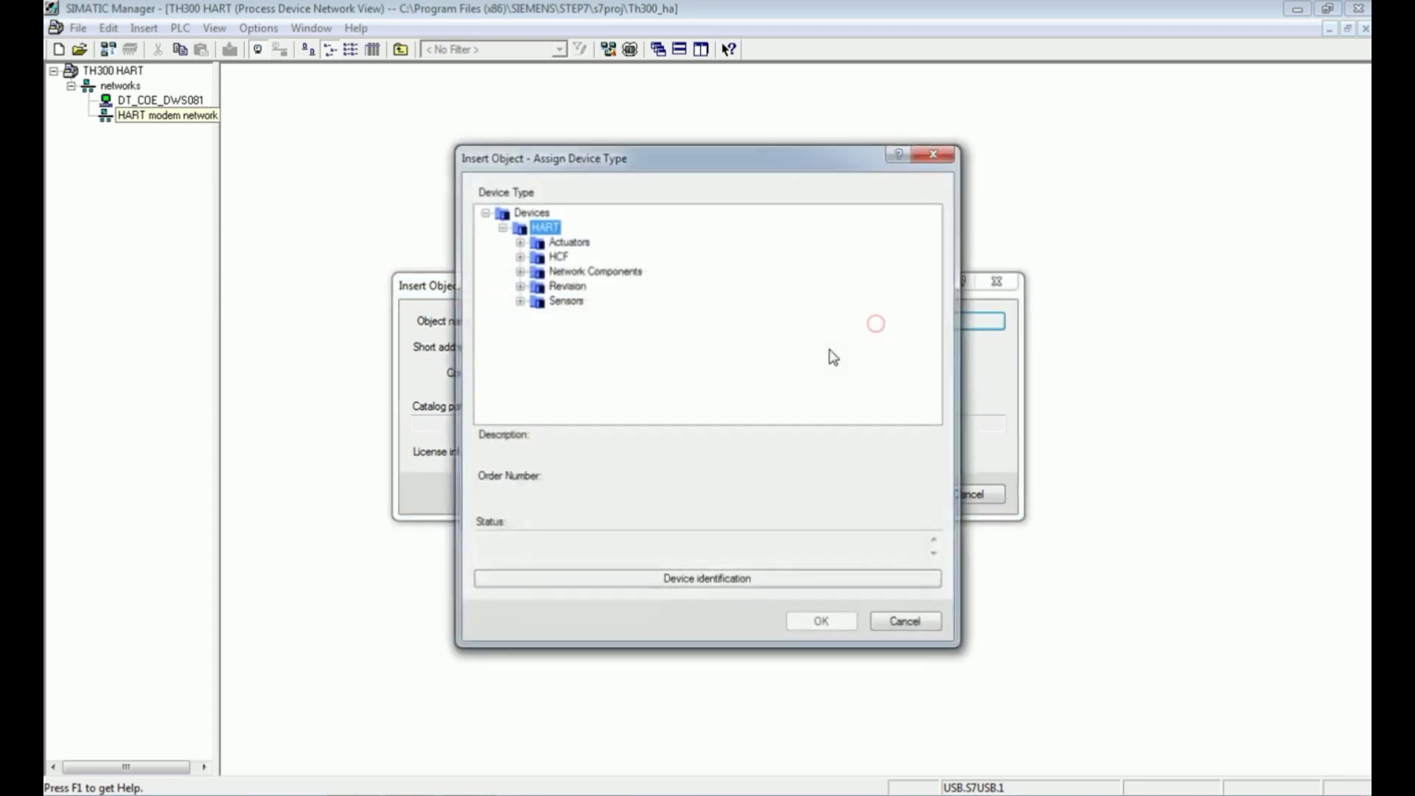
click(705, 582)
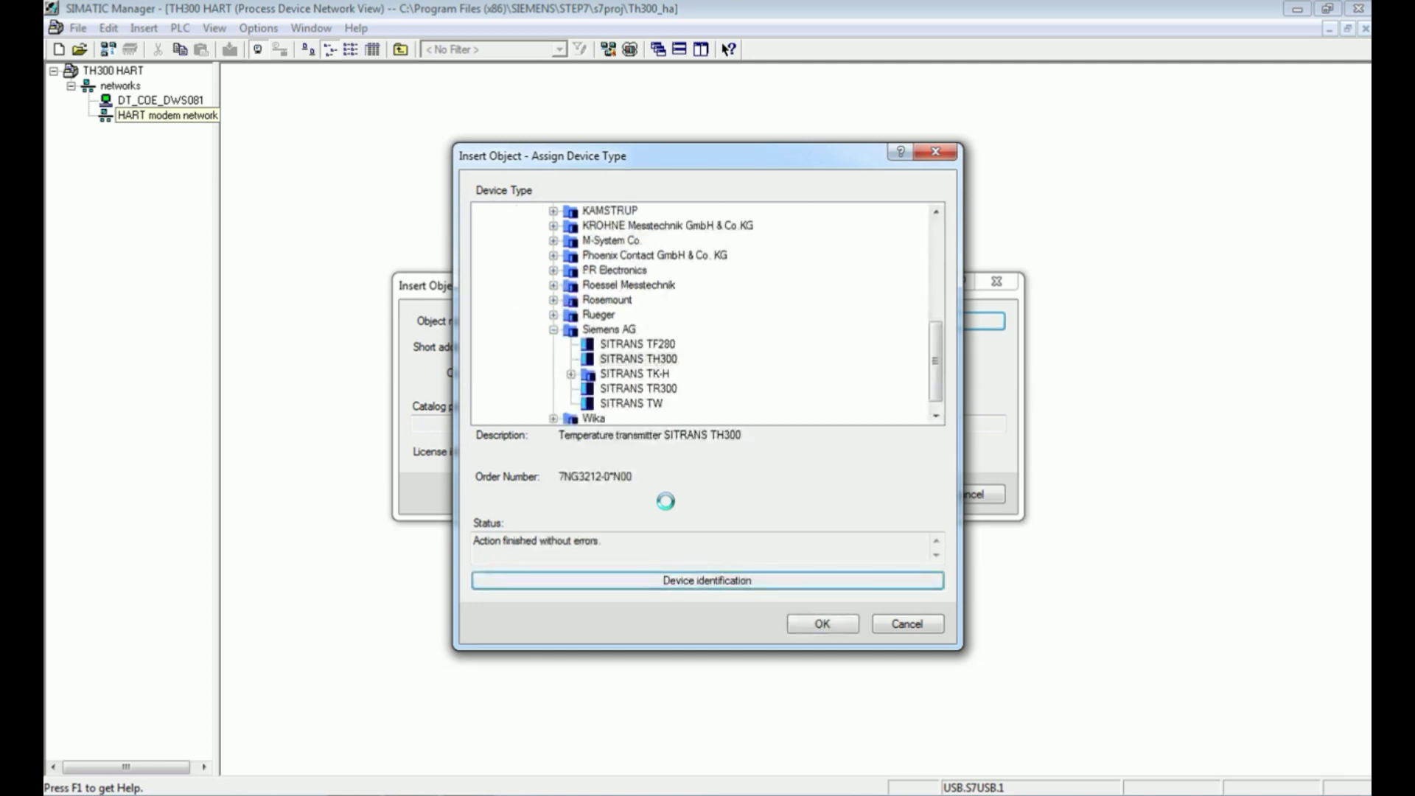
click(646, 361)
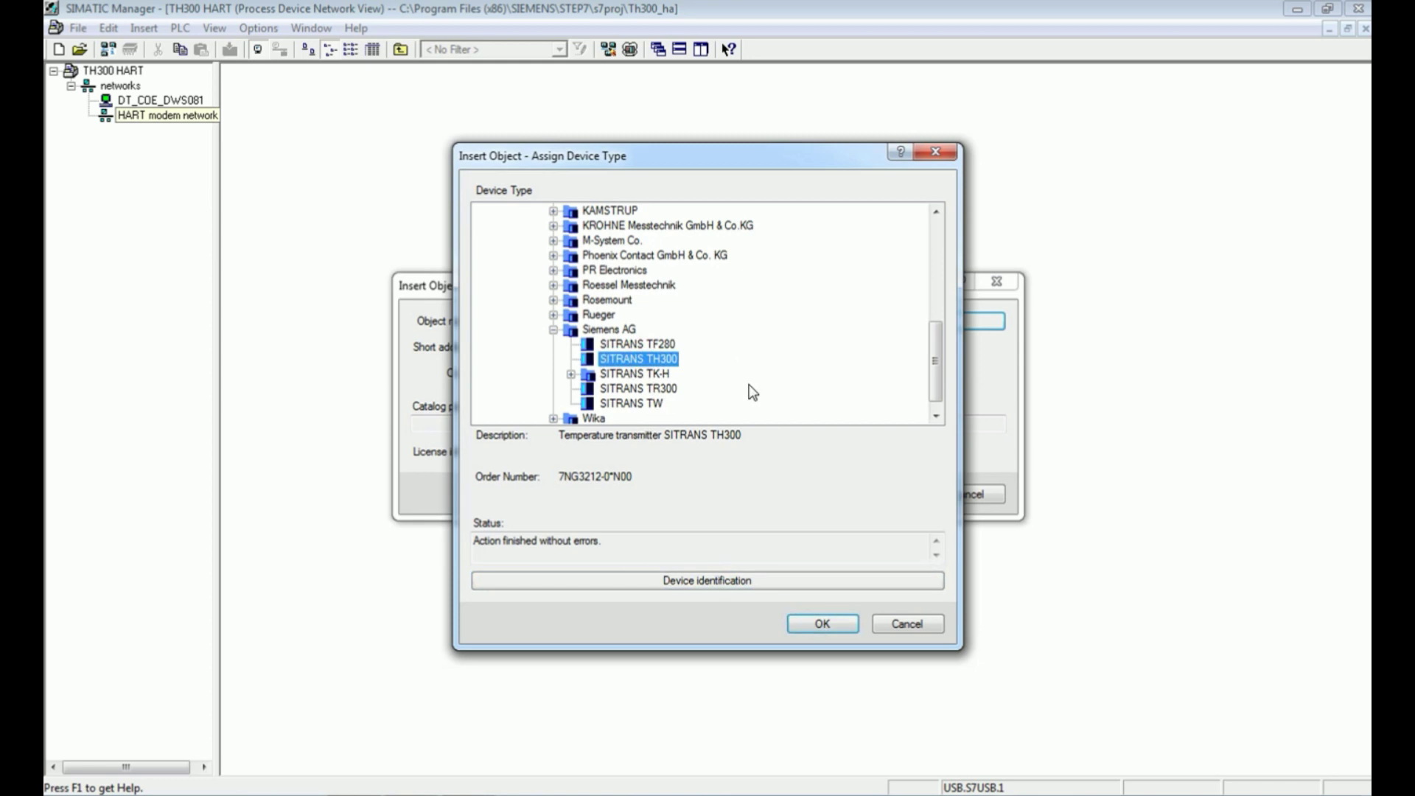
click(823, 625)
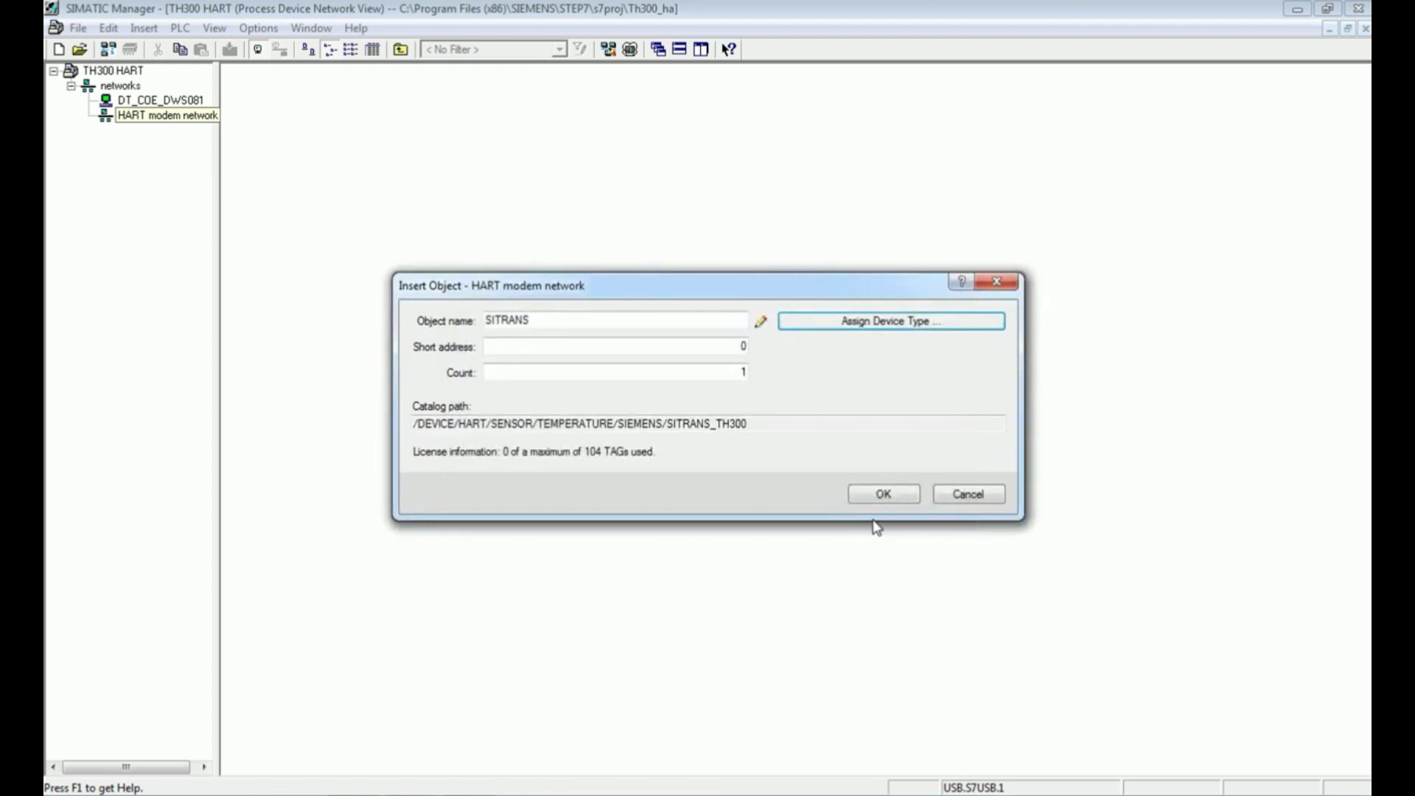
click(881, 499)
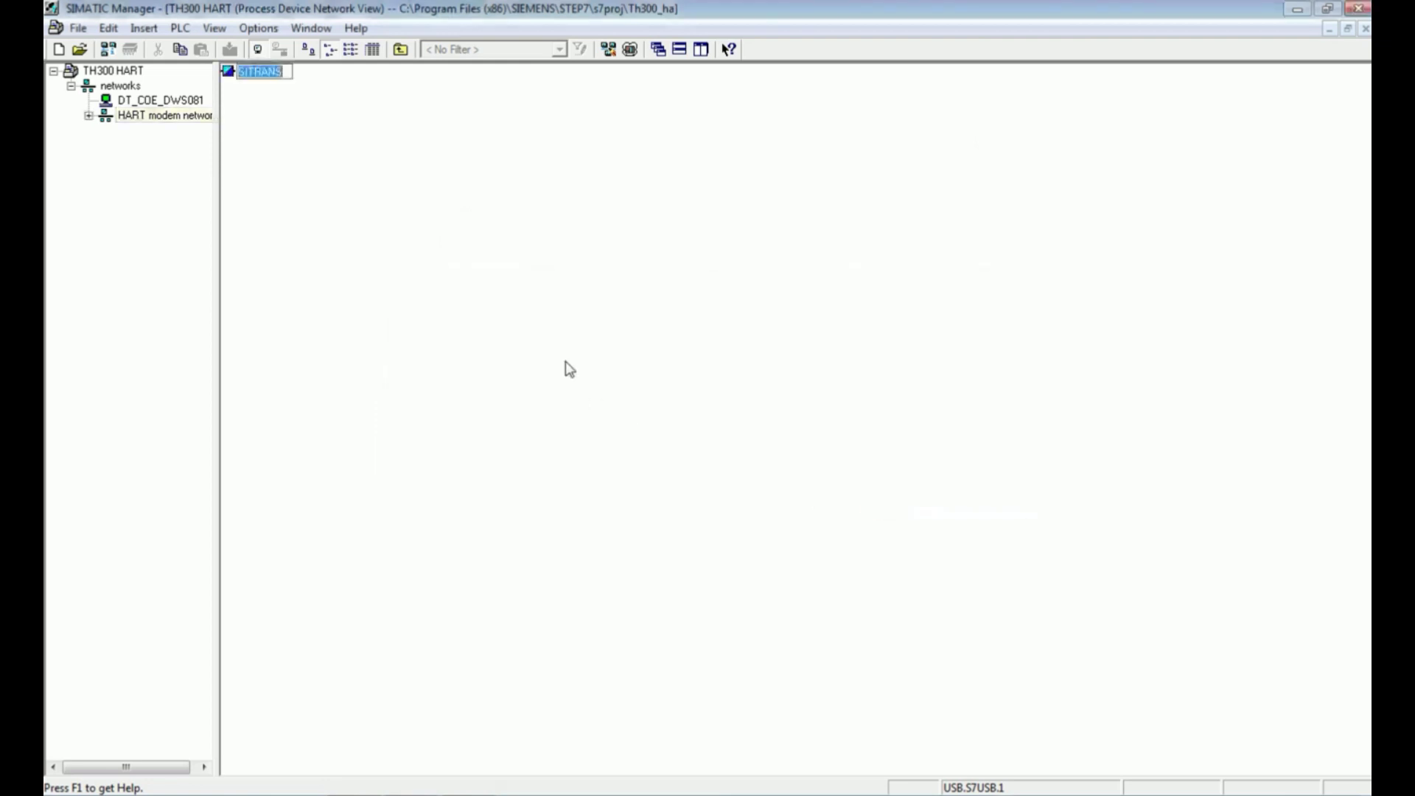
- Confirm the SITRANS name and open the device in SIMATIC PDM to view its parameters
click(425, 270)
click(262, 71)
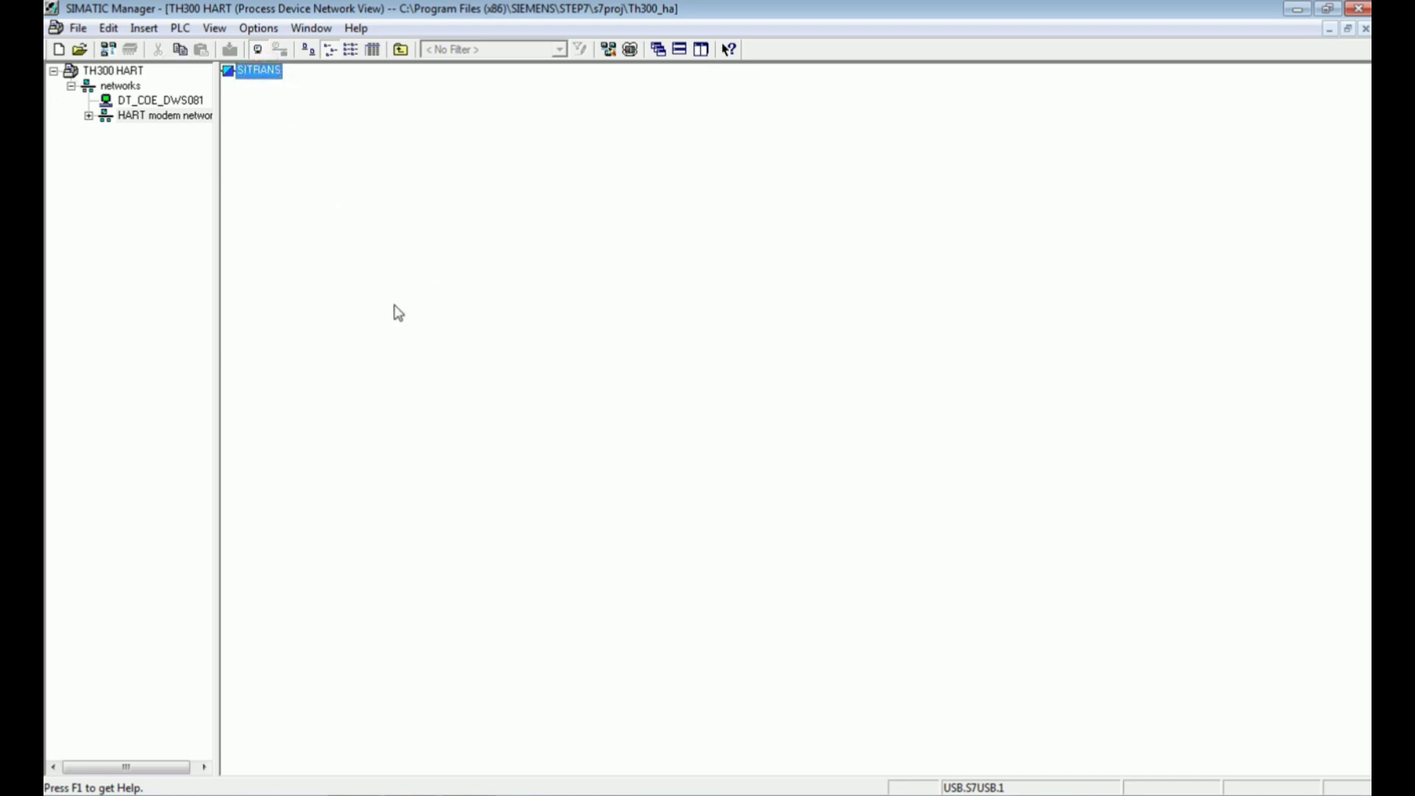
right_click(256, 77)
click(370, 82)
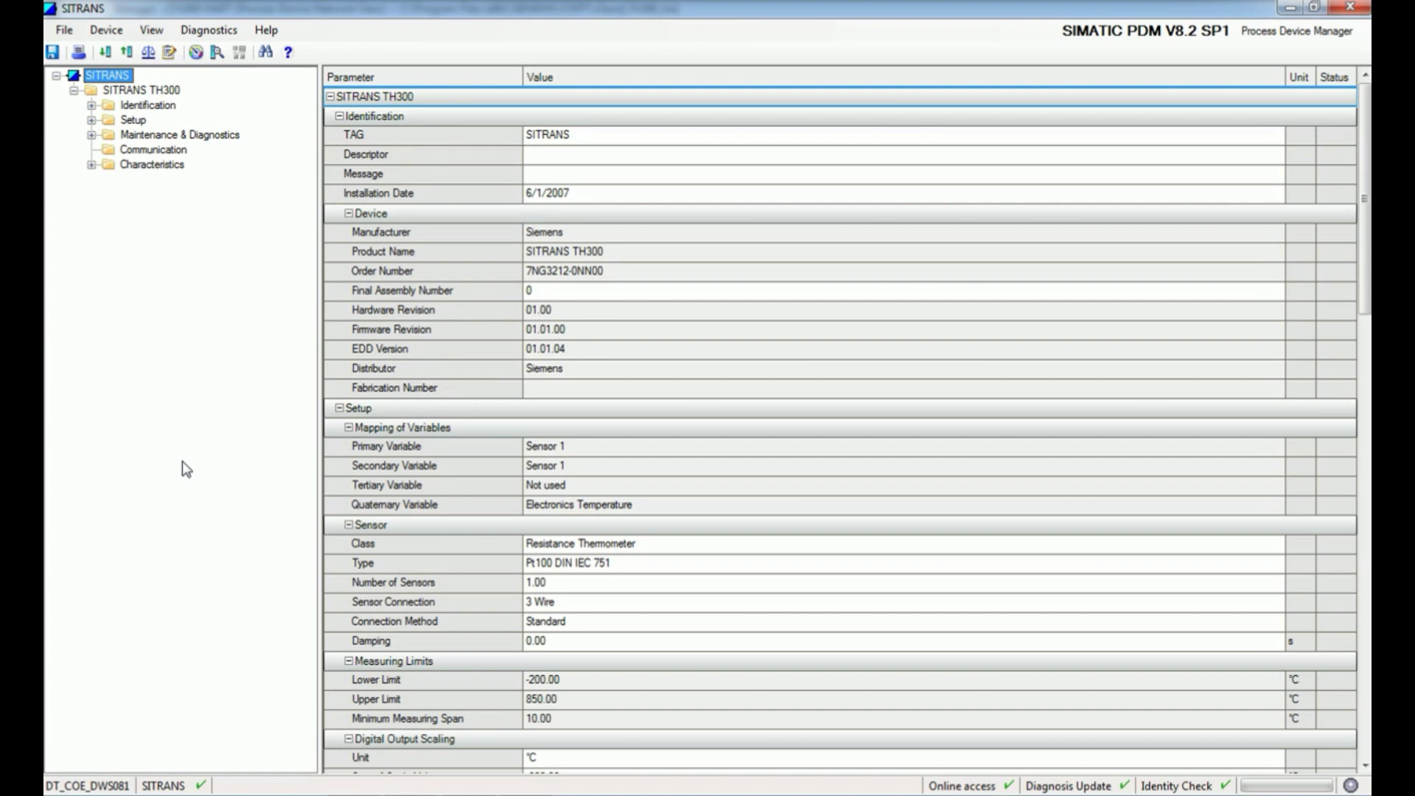
- Step through the Identification, Setup, Maintenance & Diagnostics, Communication and Characteristics parameter groups
click(147, 106)
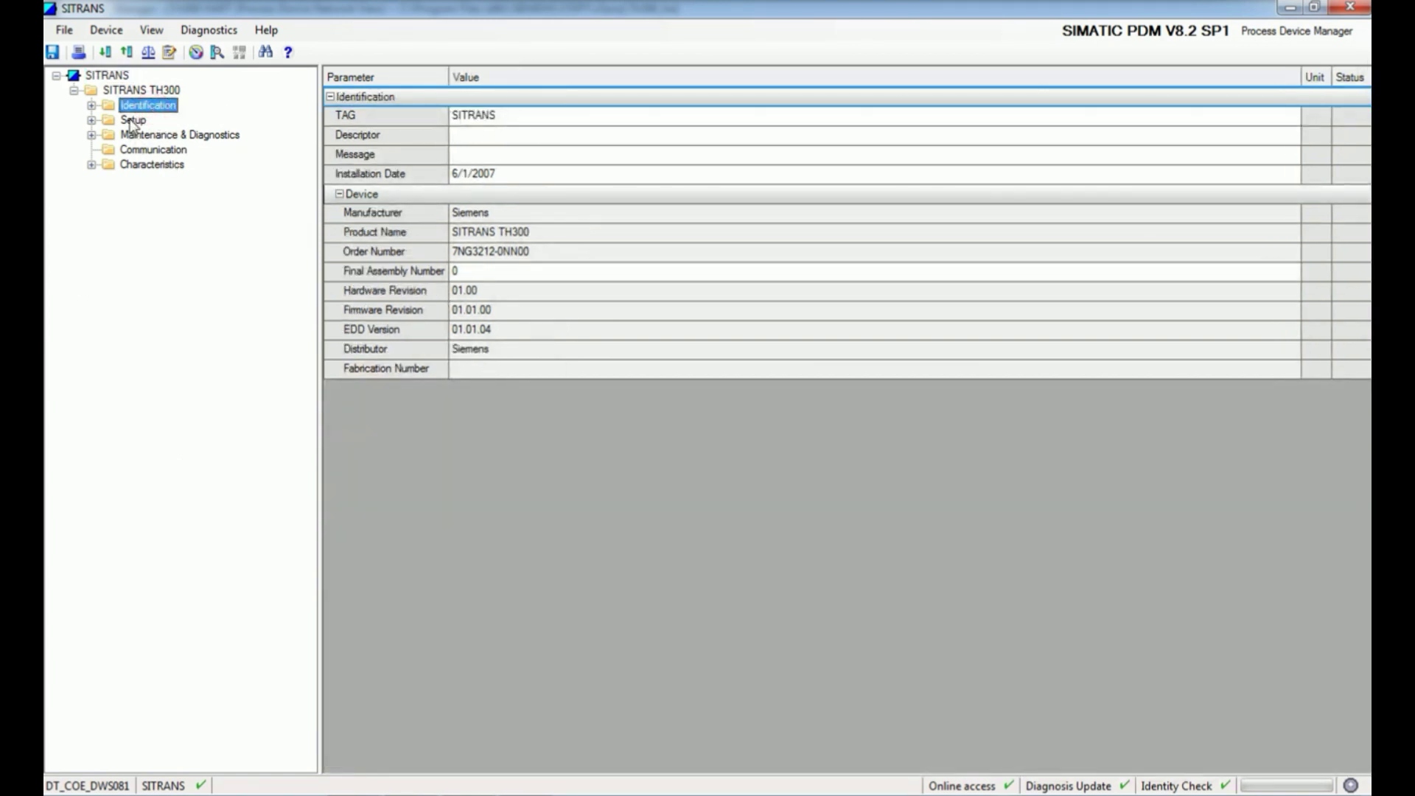
click(132, 121)
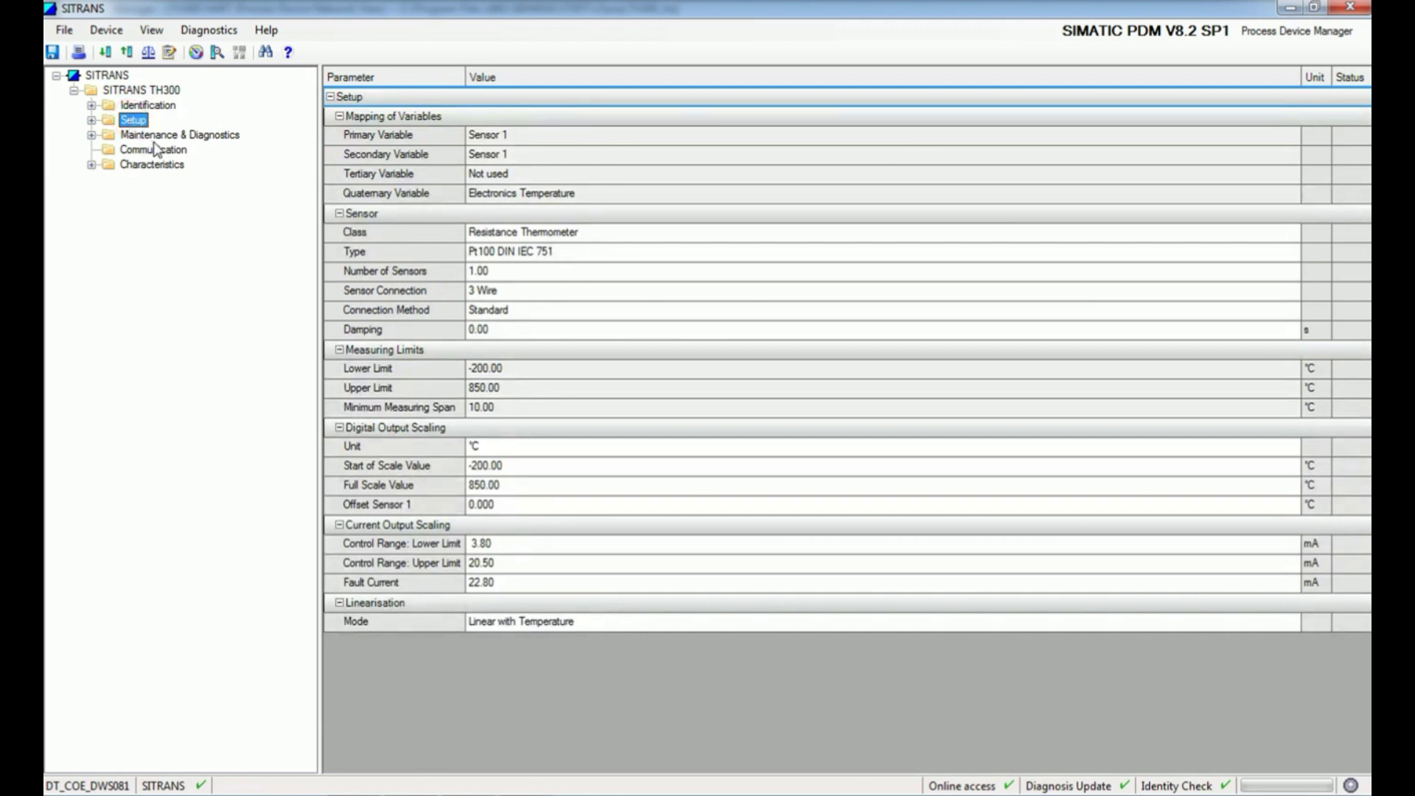
click(151, 135)
click(153, 150)
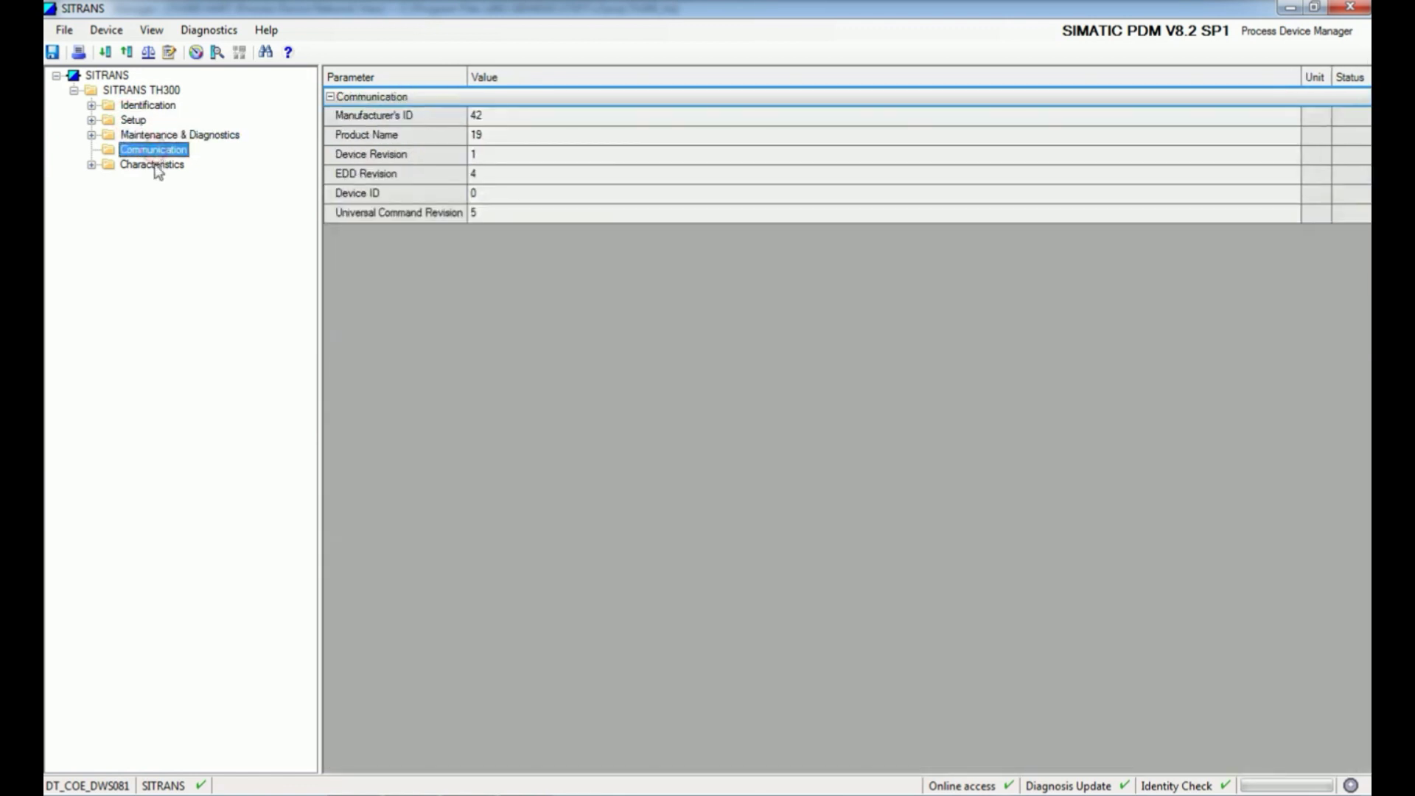
click(155, 166)
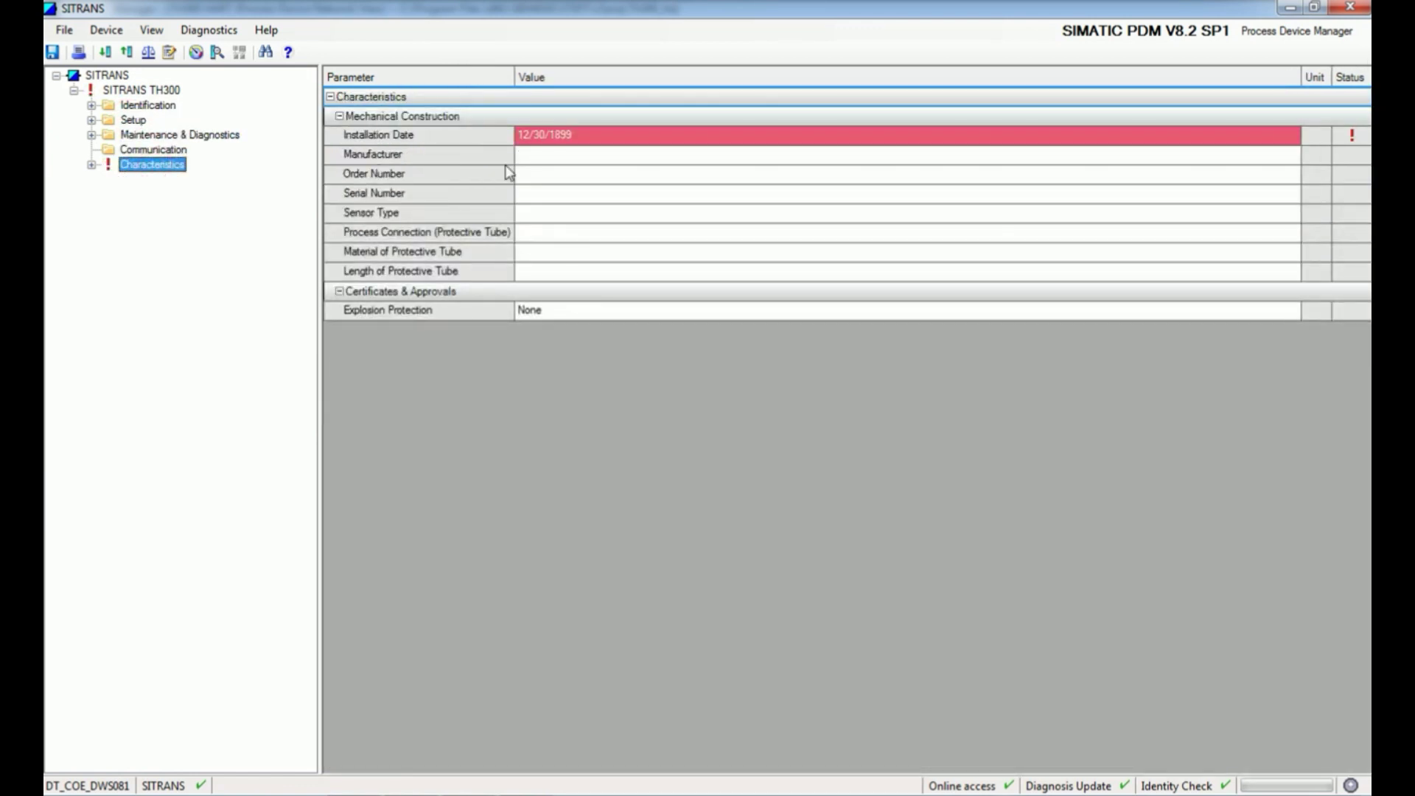
- Set the installation date to 1/1/1900 and return to the full SITRANS TH300 parameter list
click(653, 140)
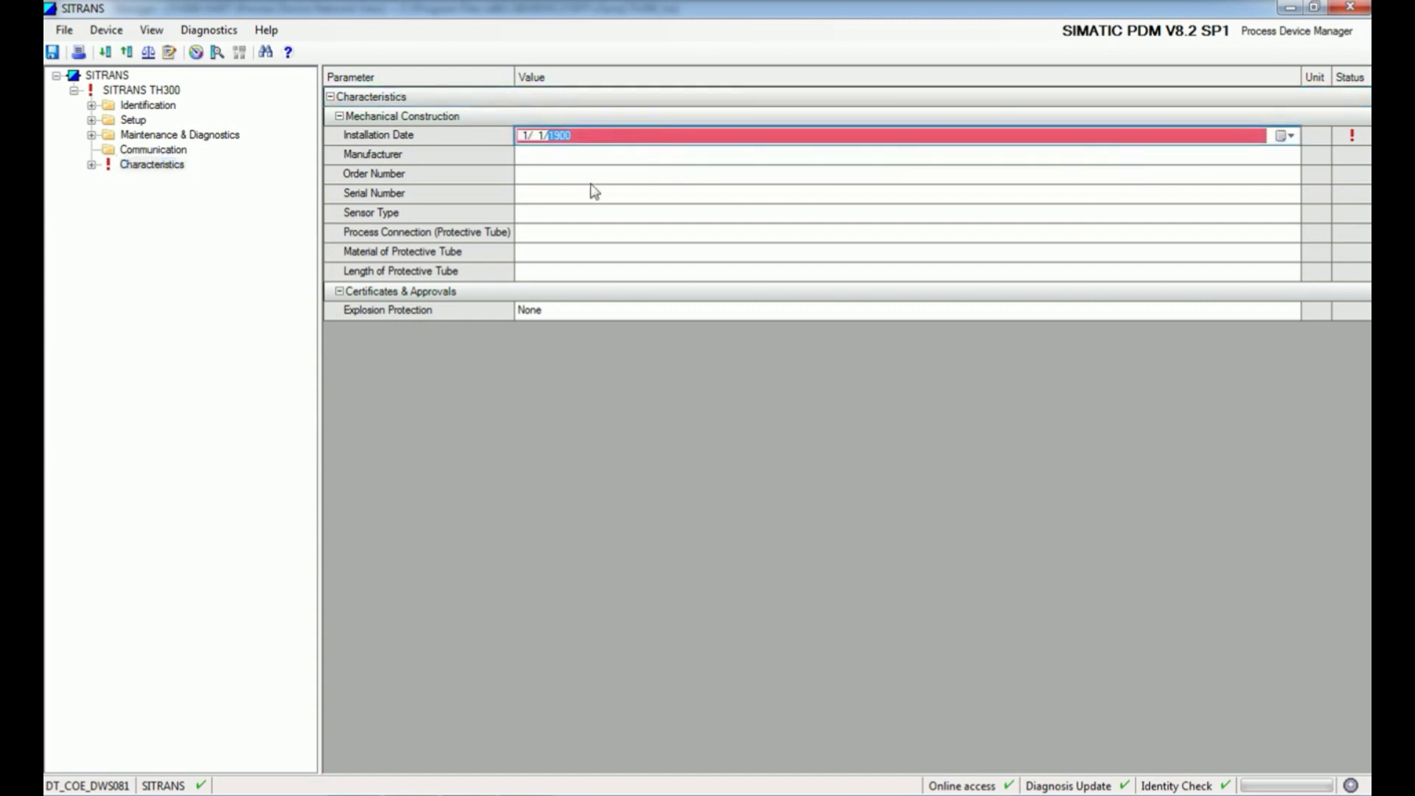
click(586, 156)
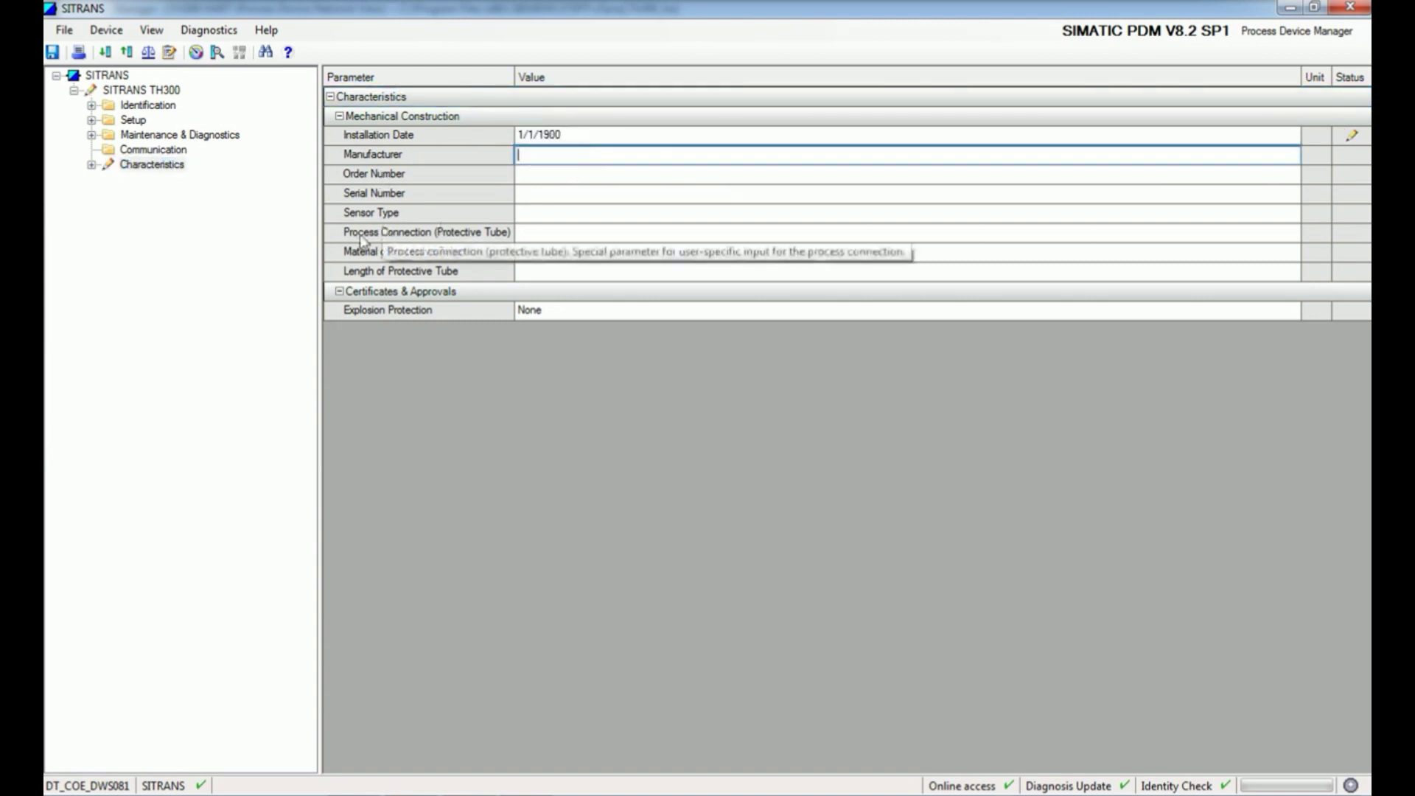
click(131, 199)
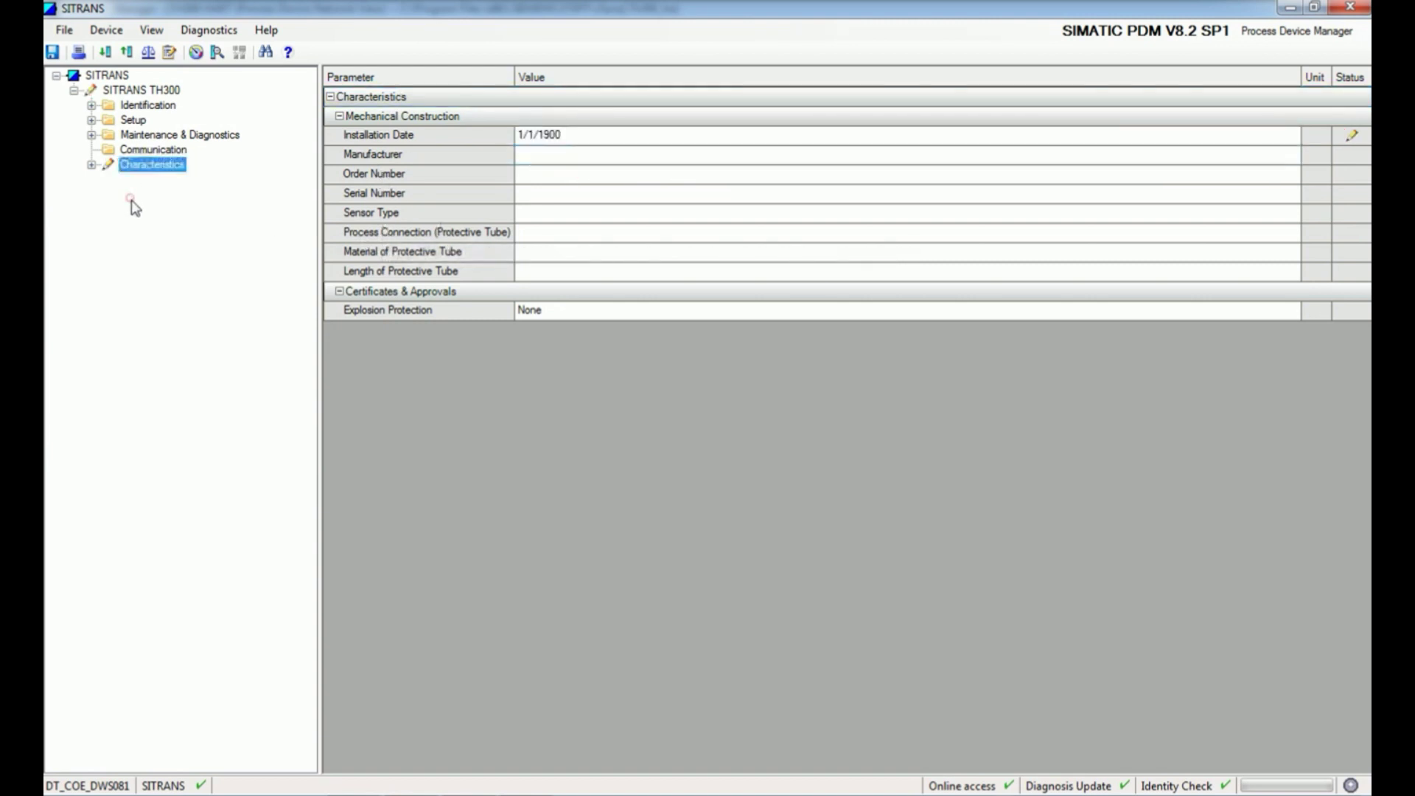
click(153, 90)
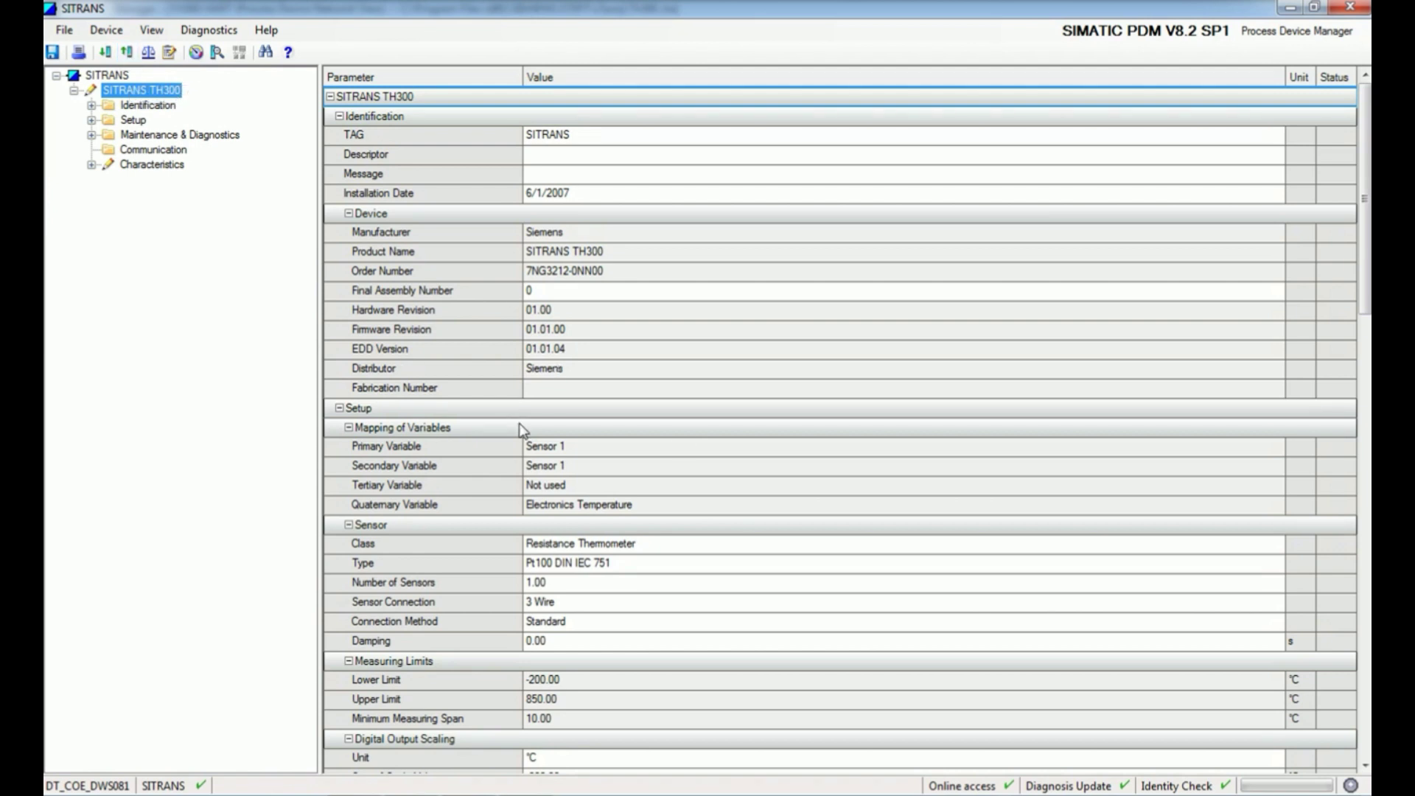
- Review the full parameter table, then filter it to the Identification parameters (TAG SITRANS, hardware revision 01.00)
scroll(688, 564, down, 13)
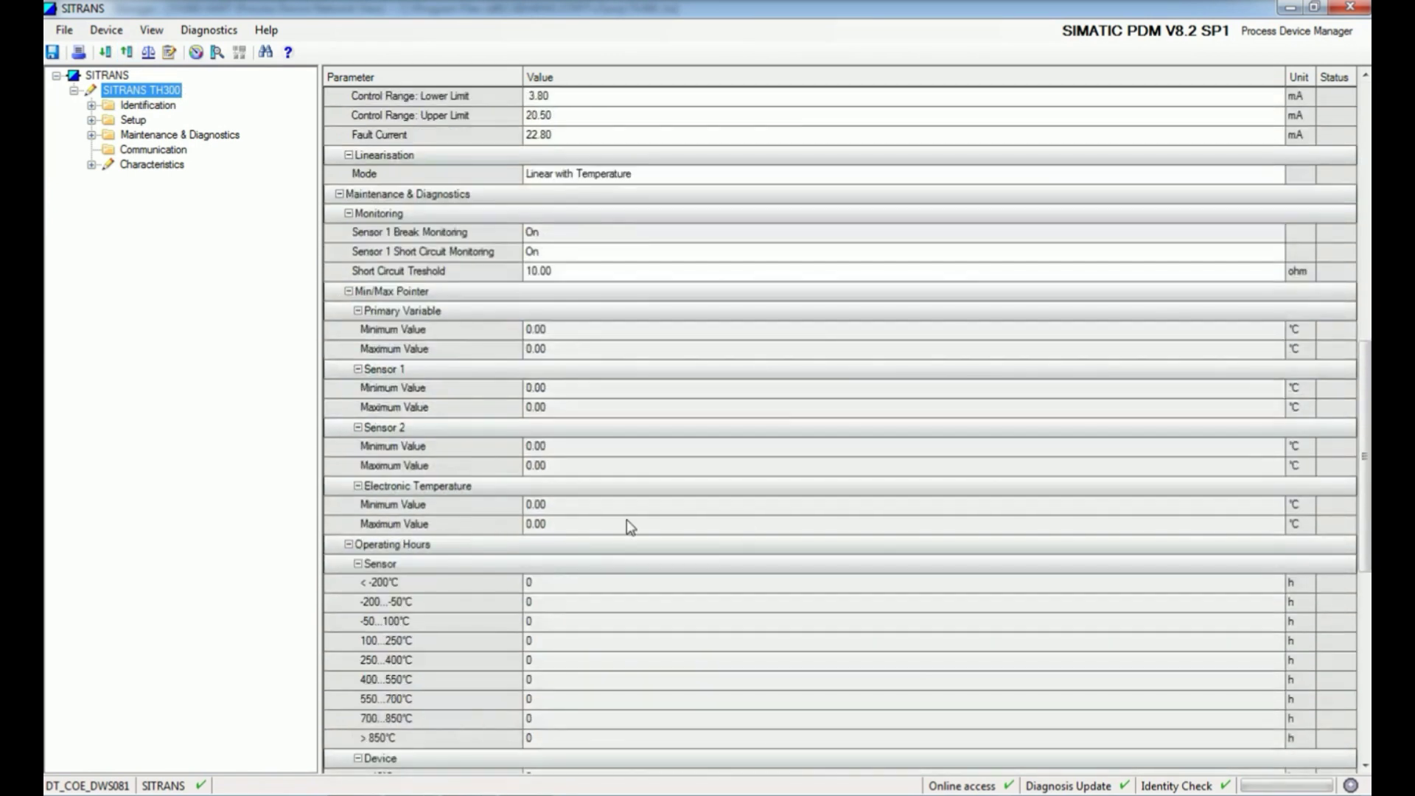
scroll(626, 519, down, 5)
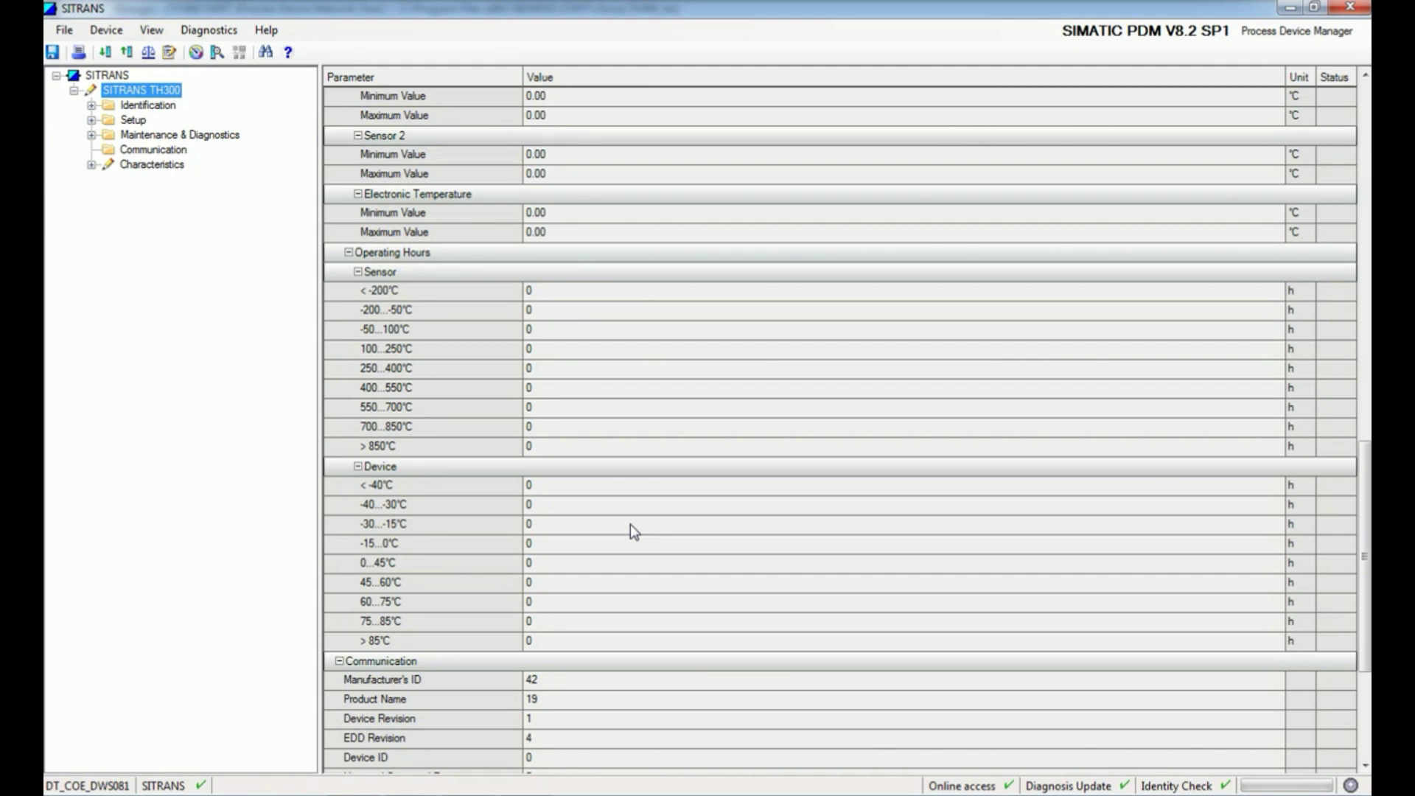
scroll(630, 524, up, 20)
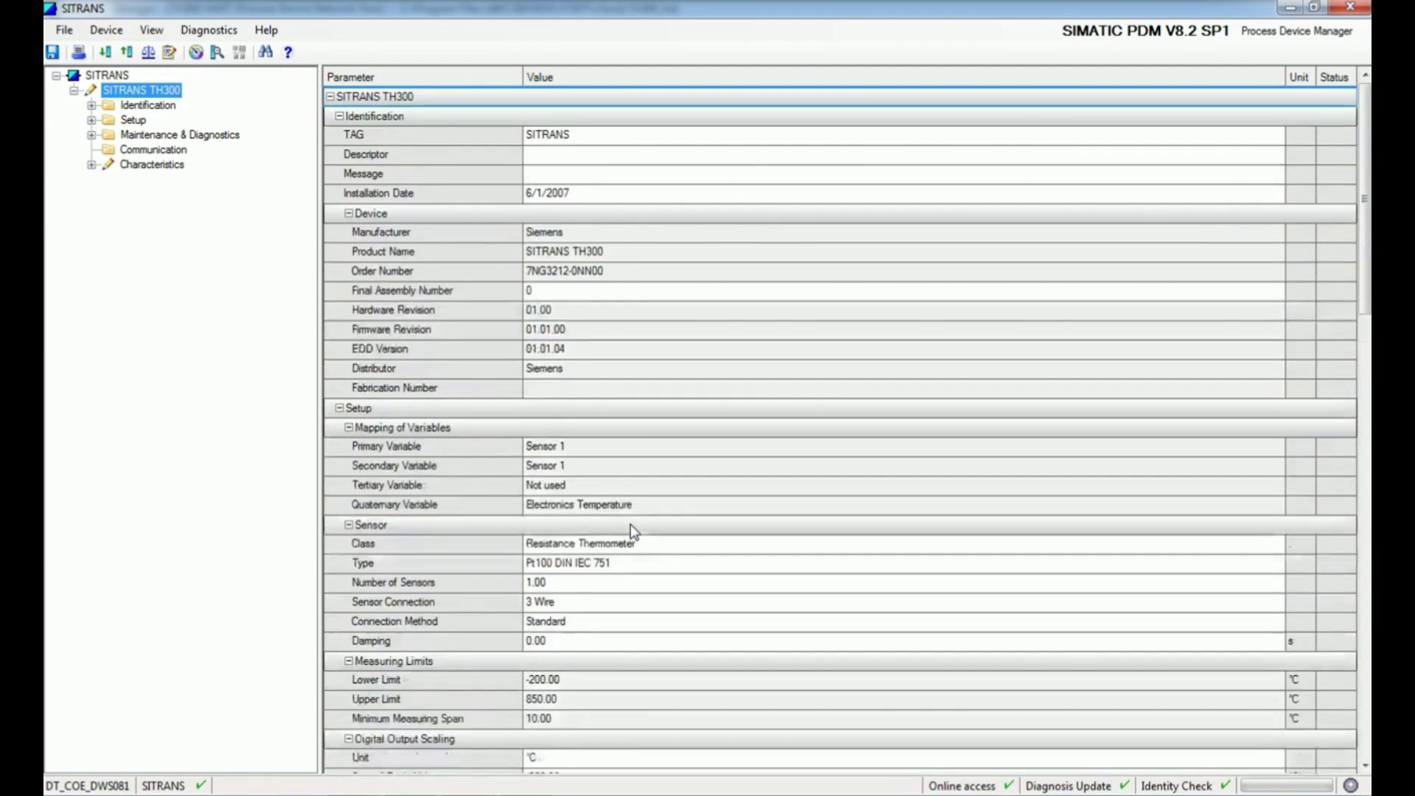
click(130, 108)
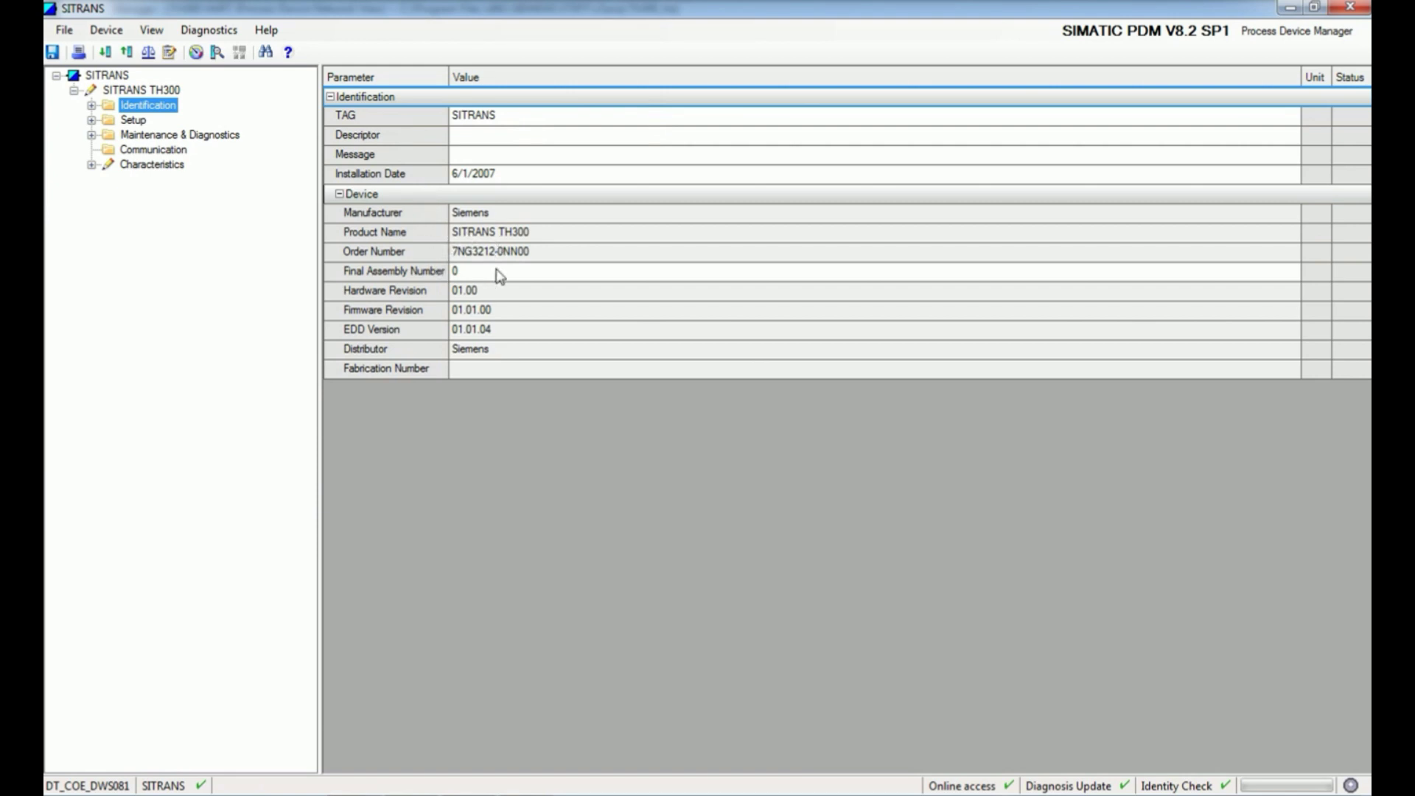
- Display the Setup parameters and read help text for rows such as Lower Limit
click(131, 121)
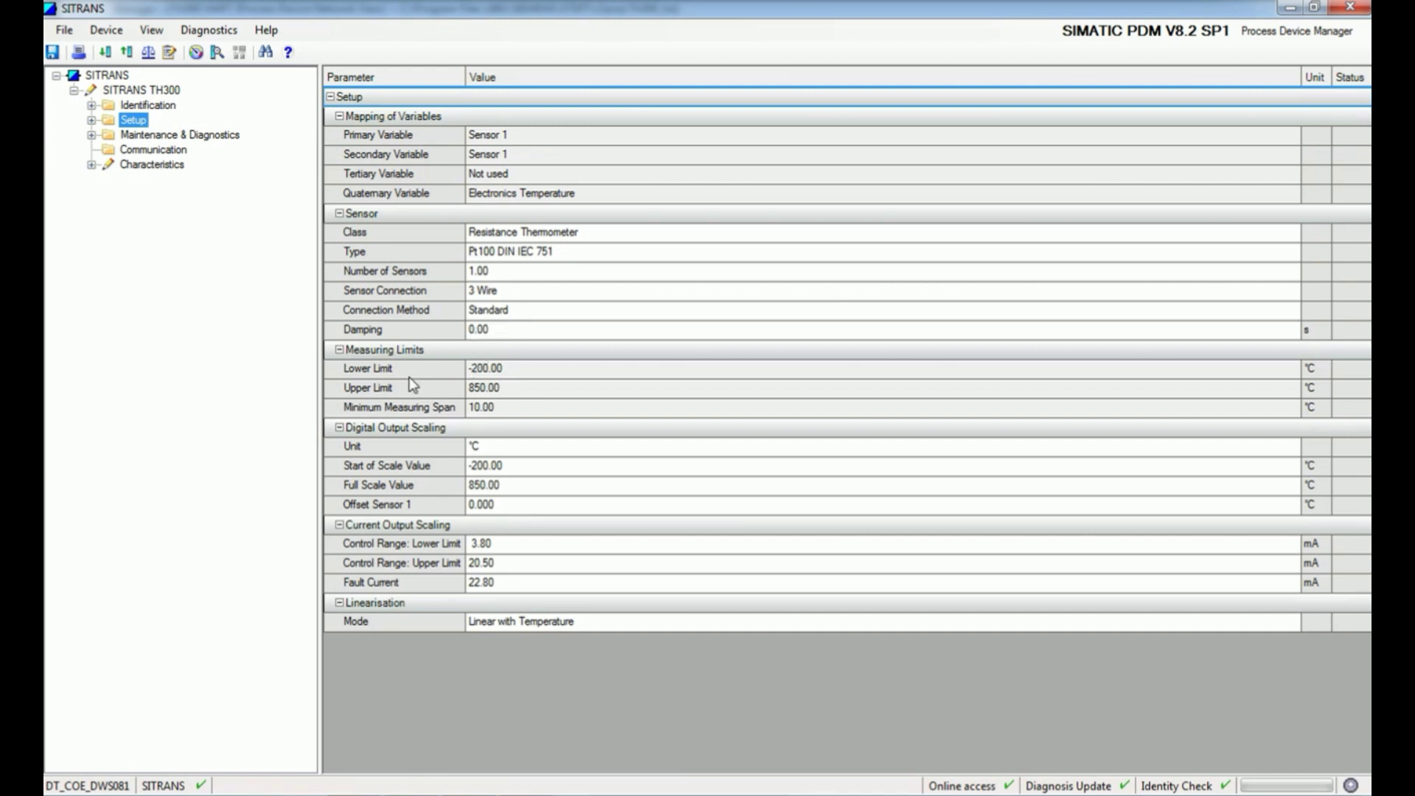
mouse_move(421, 374)
mouse_move(424, 549)
- Run Download to device with 'Load changed parameters only' ticked, closing the window when finished
click(105, 52)
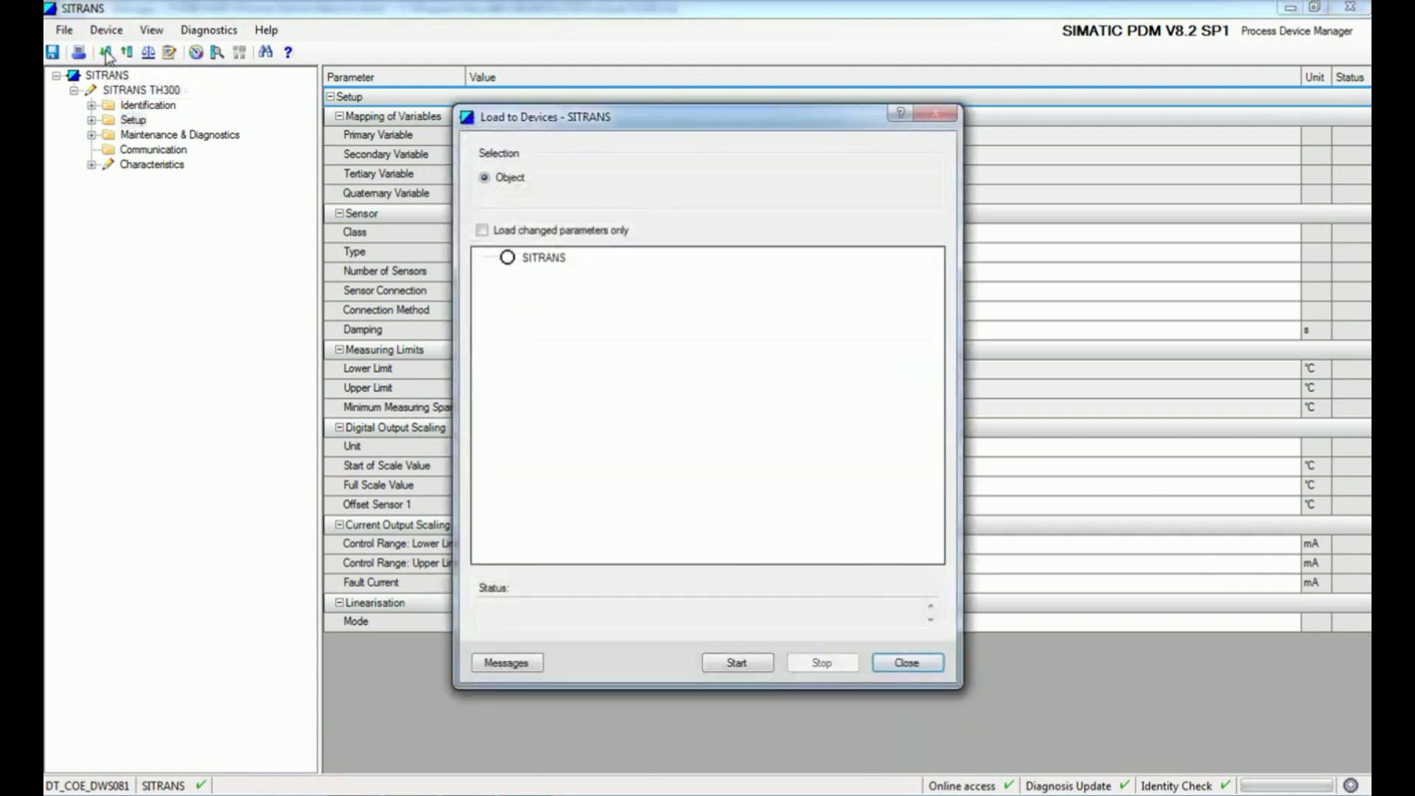
click(482, 230)
click(733, 663)
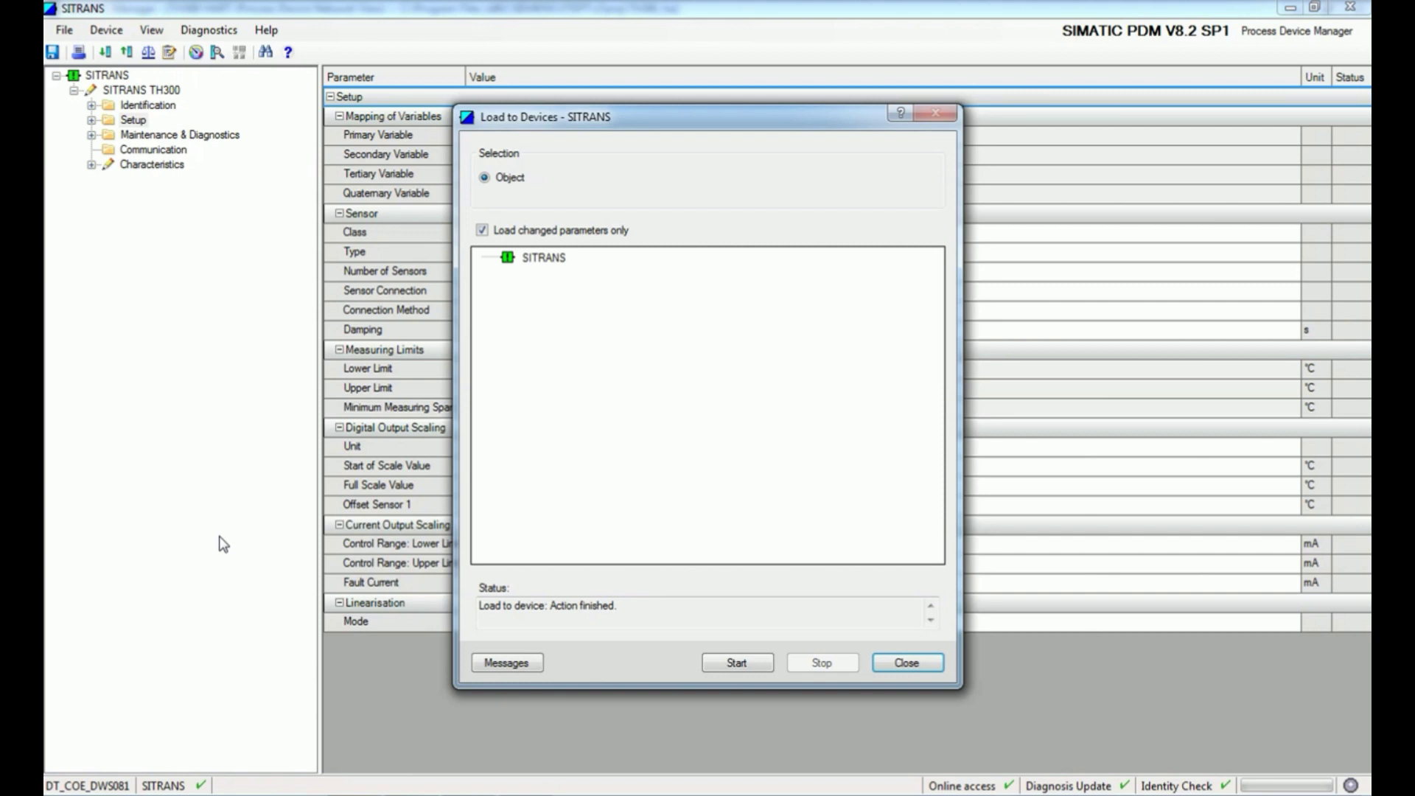
click(907, 662)
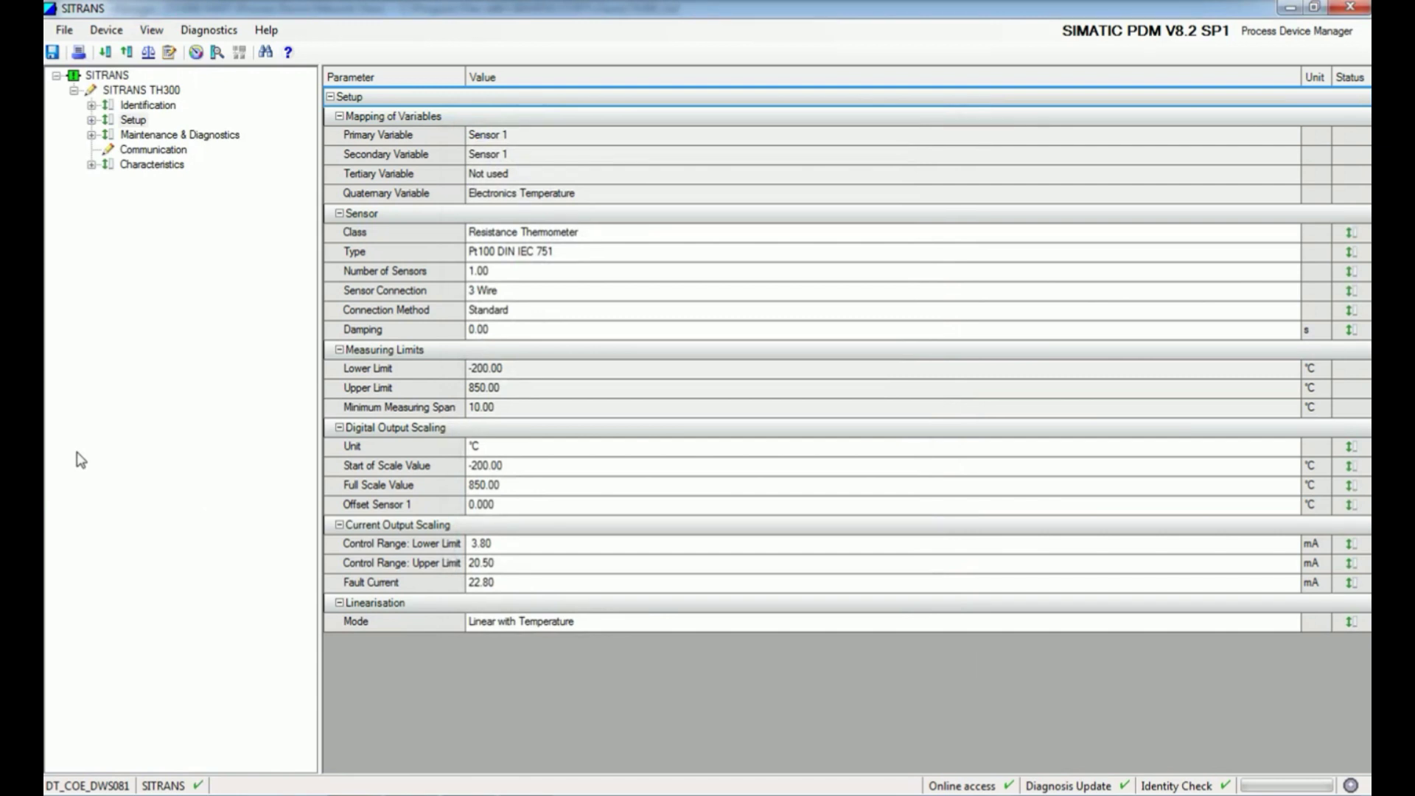
- Open the online Process Variables window and show its Trend View of measured value and Sensor 1
click(198, 55)
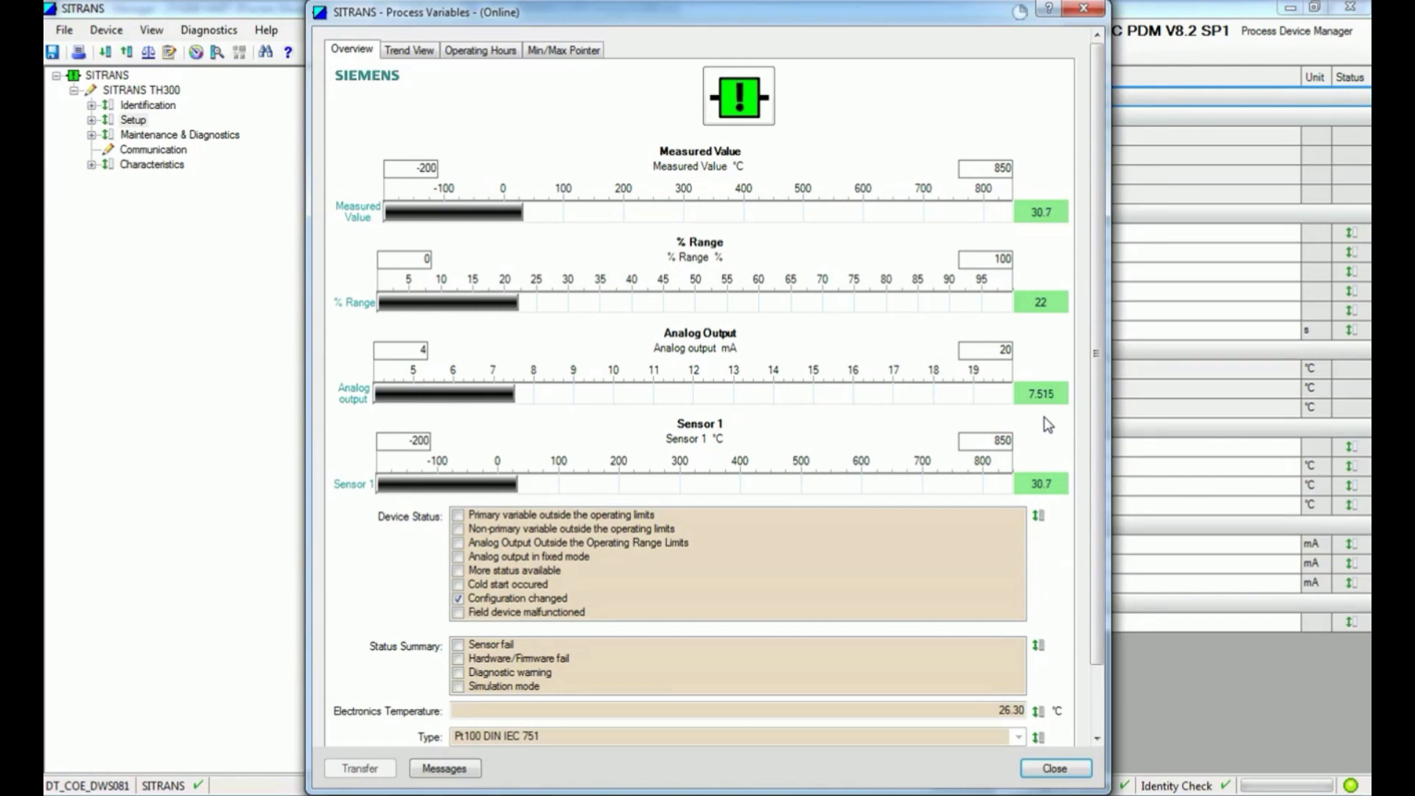
click(412, 57)
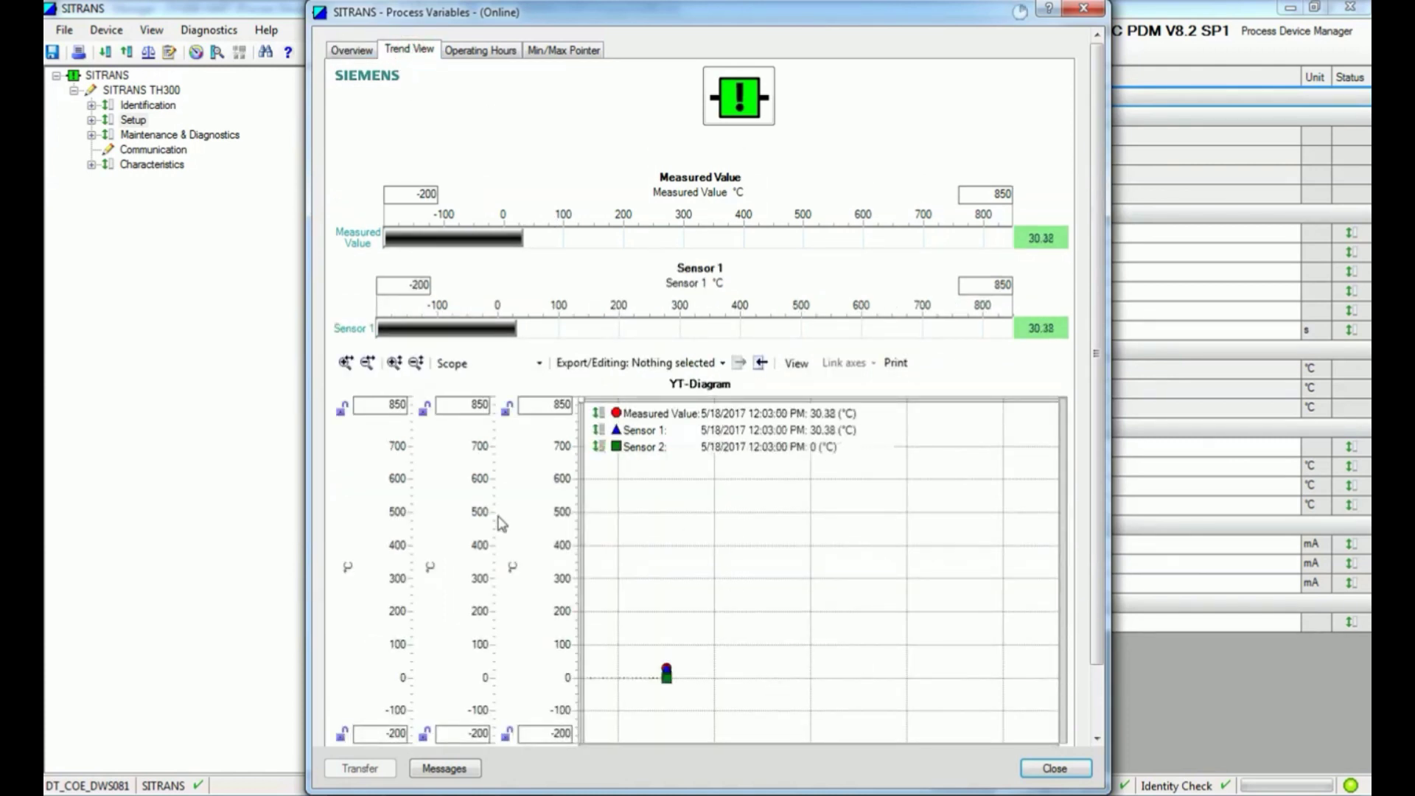
- Check the Operating Hours and Min/Max Pointer tabs, revisit Overview and Trend View, then close the window
click(470, 52)
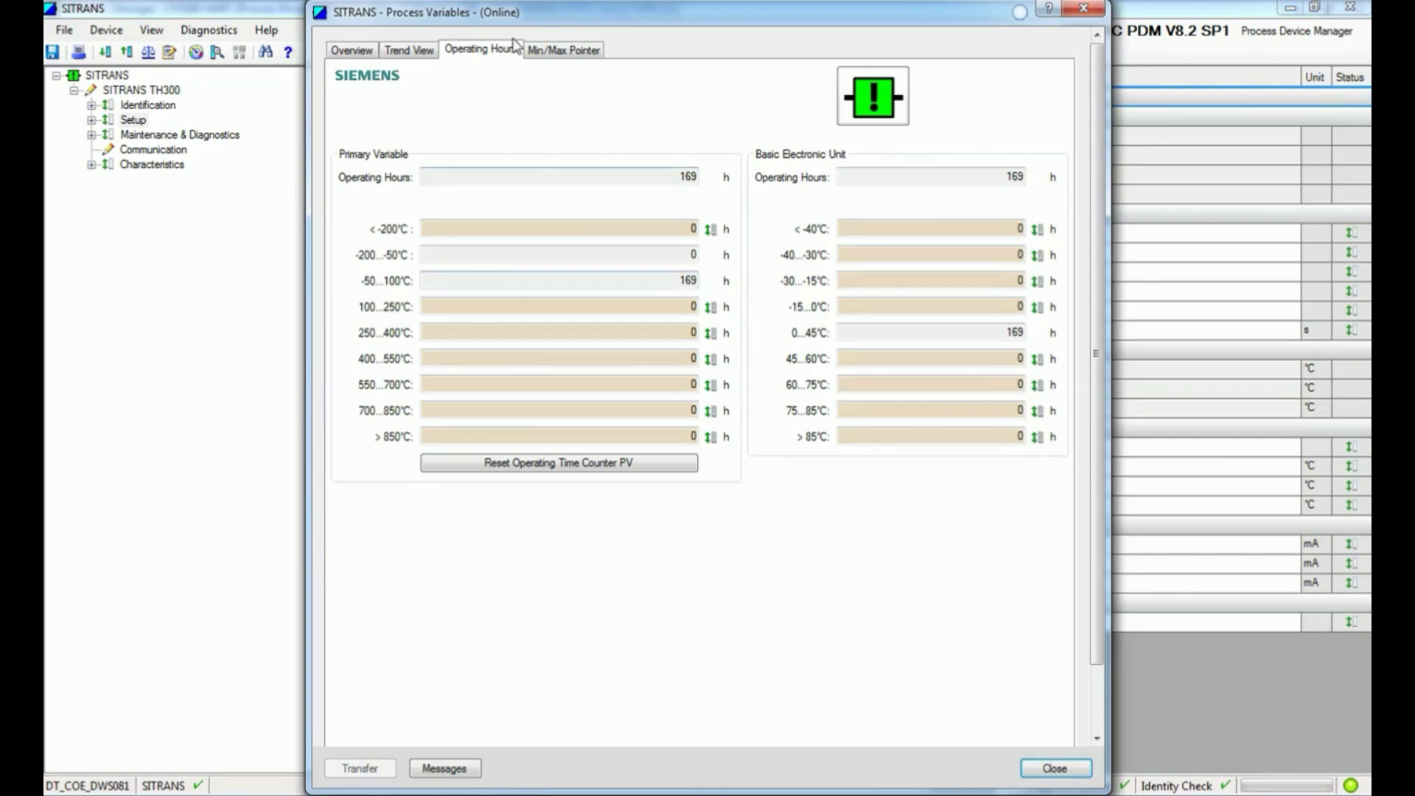
click(564, 50)
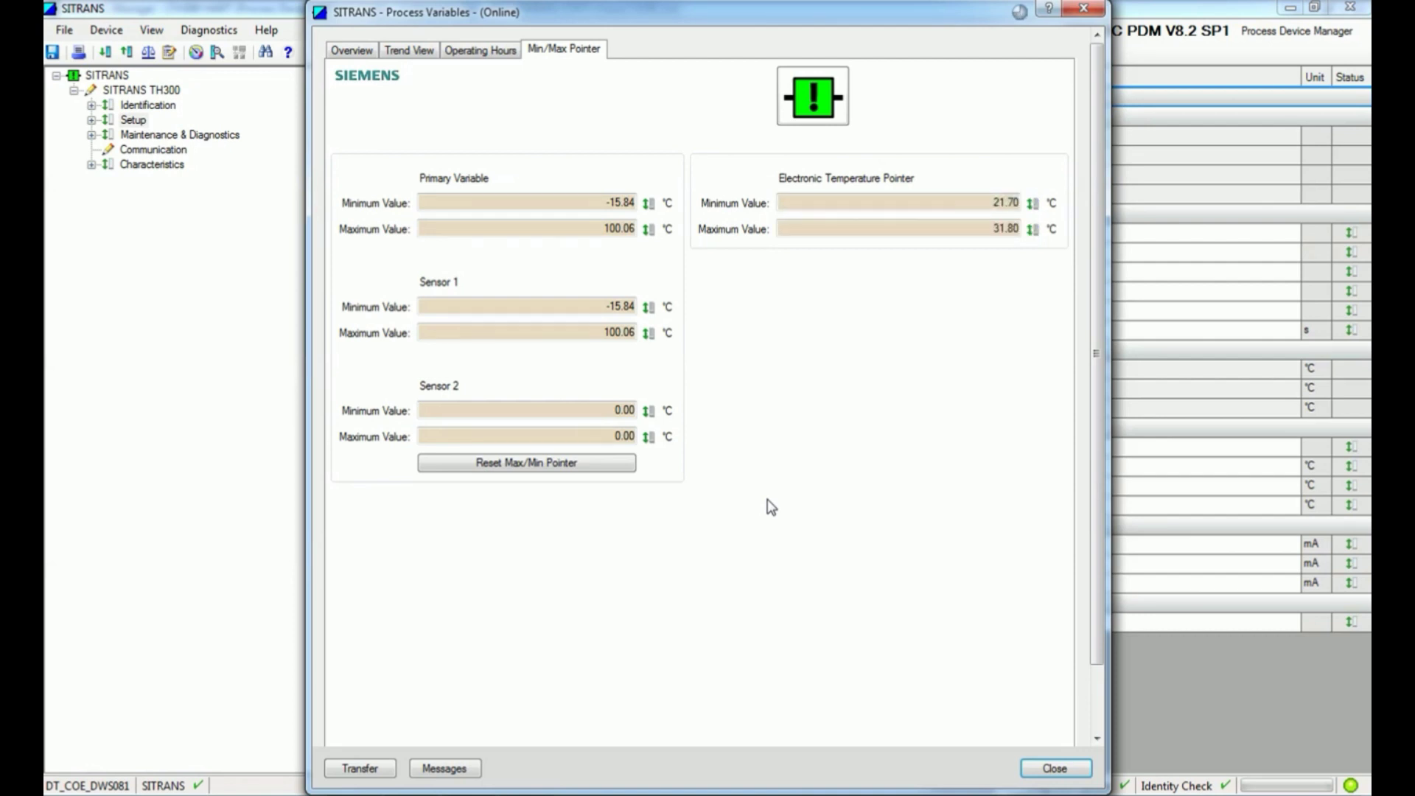
click(345, 55)
click(419, 52)
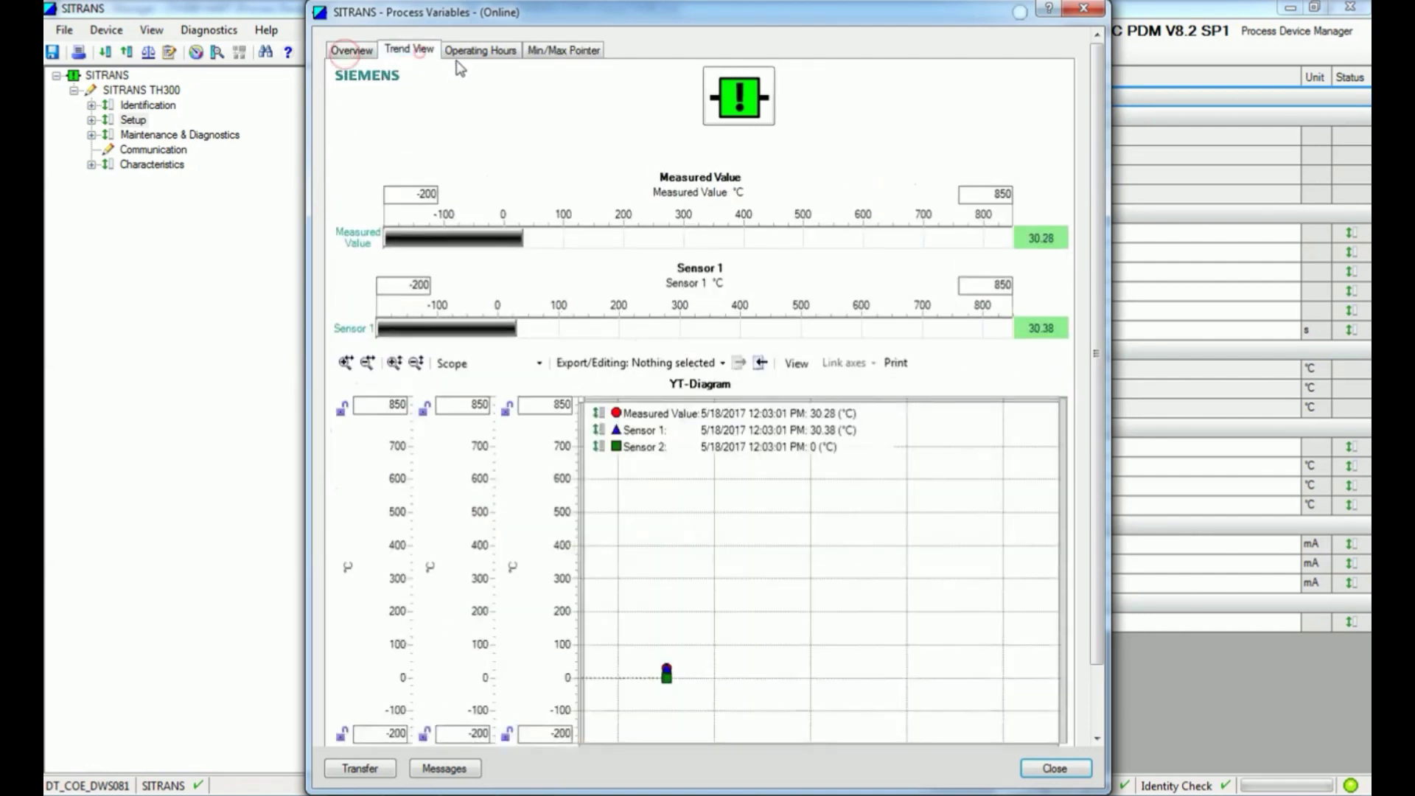
click(468, 53)
click(540, 57)
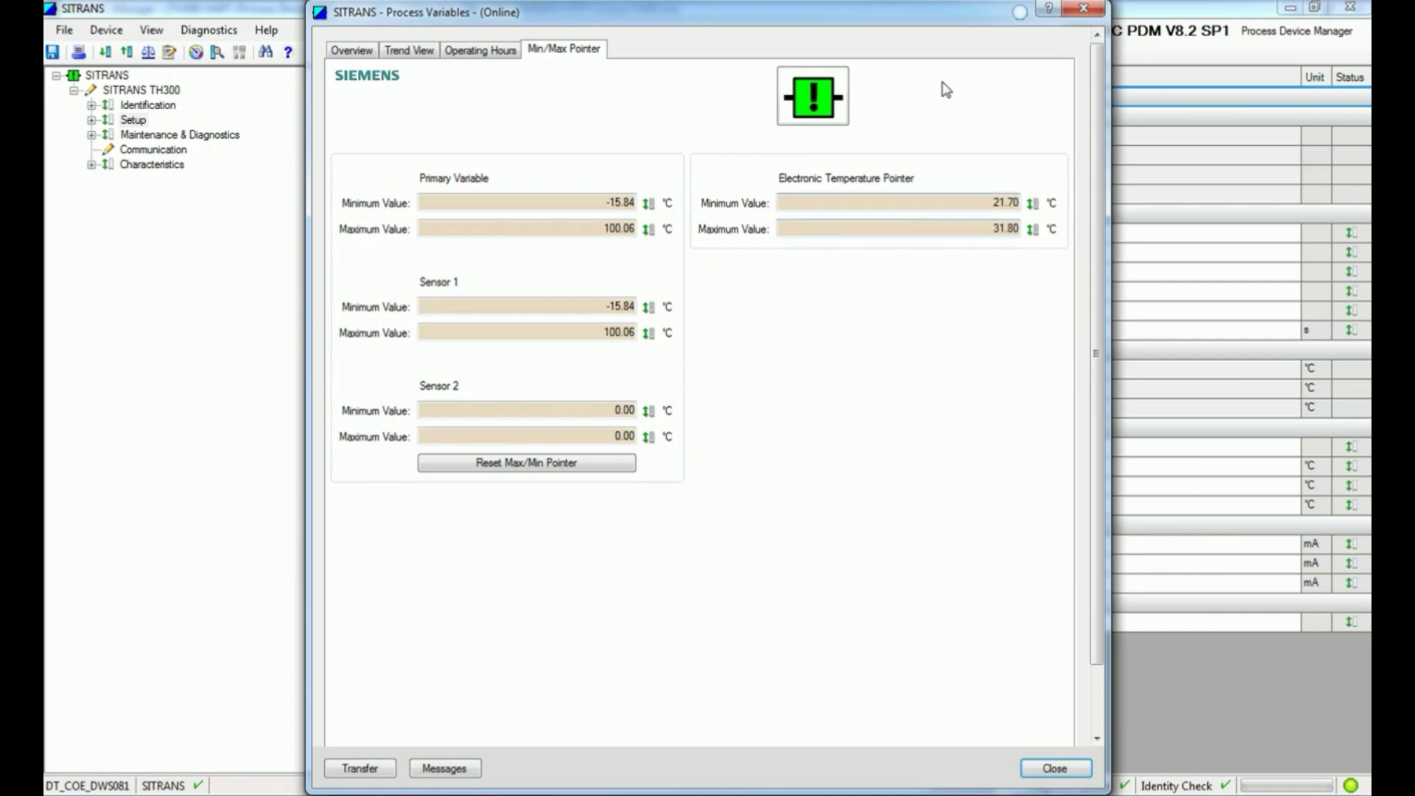
click(1081, 9)
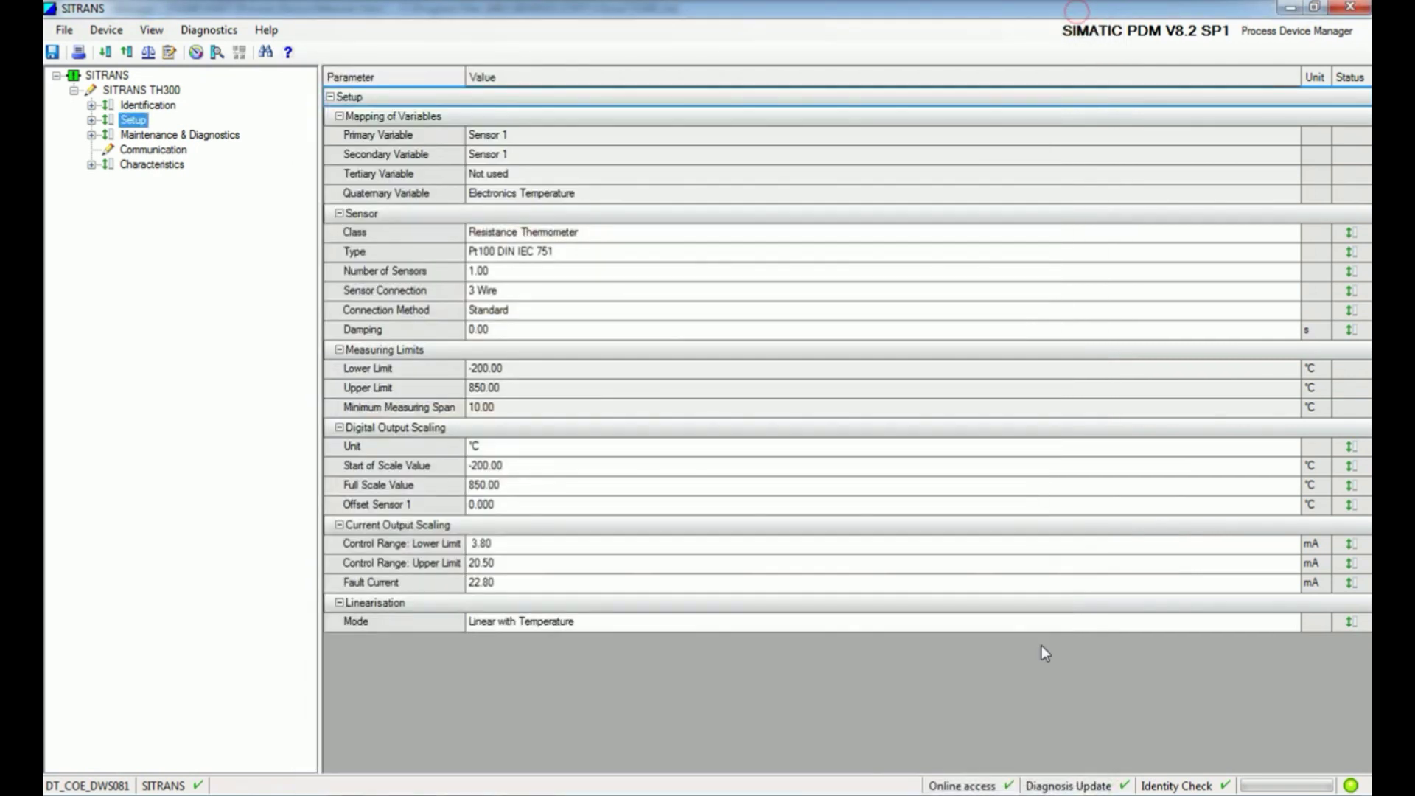